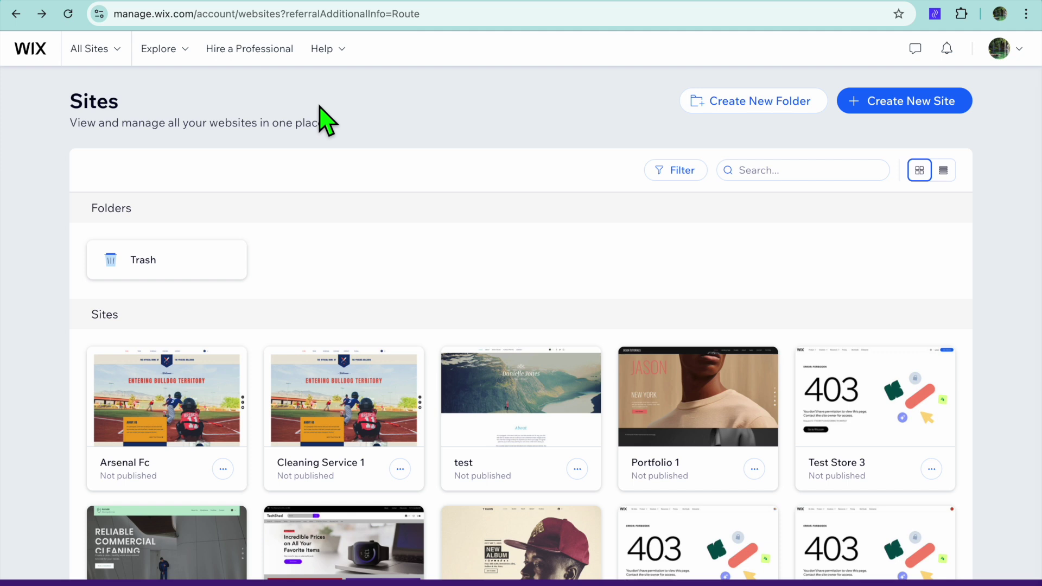
# Create a new site without the AI chat and set its website type to Landscaper.
pyautogui.click(886, 109)
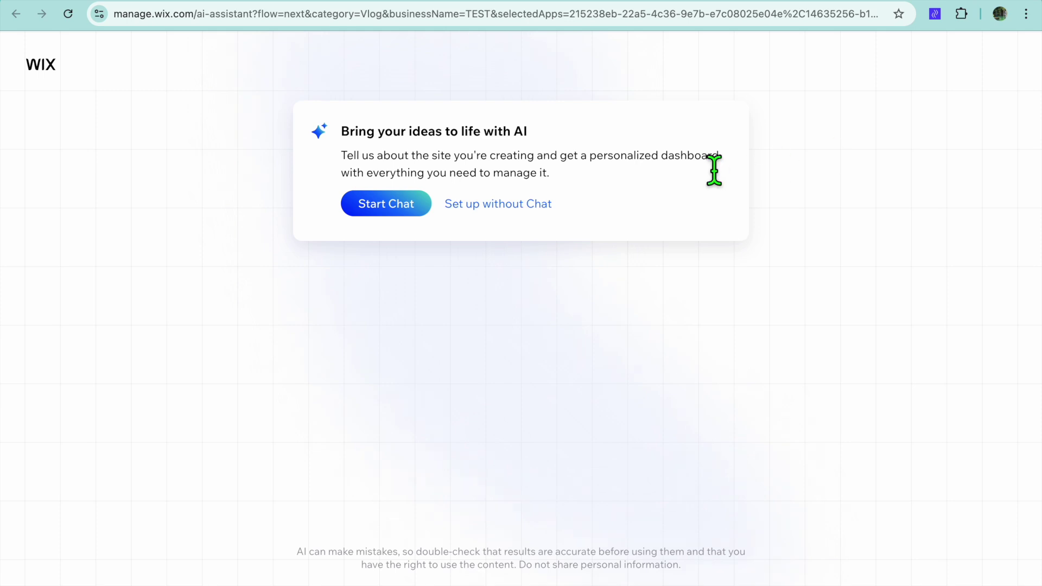
pyautogui.click(522, 204)
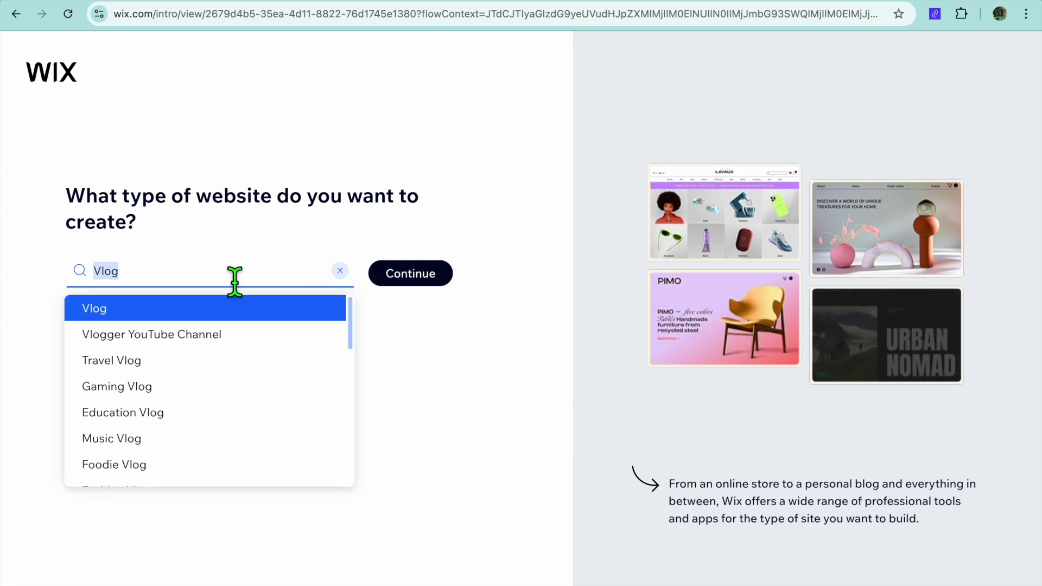
pyautogui.click(341, 270)
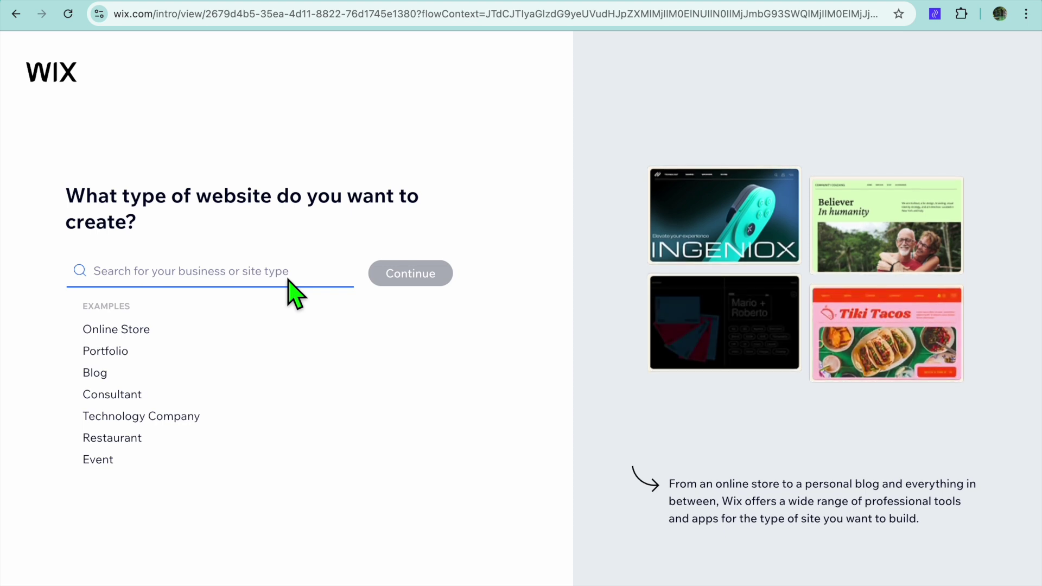
pyautogui.write('L')
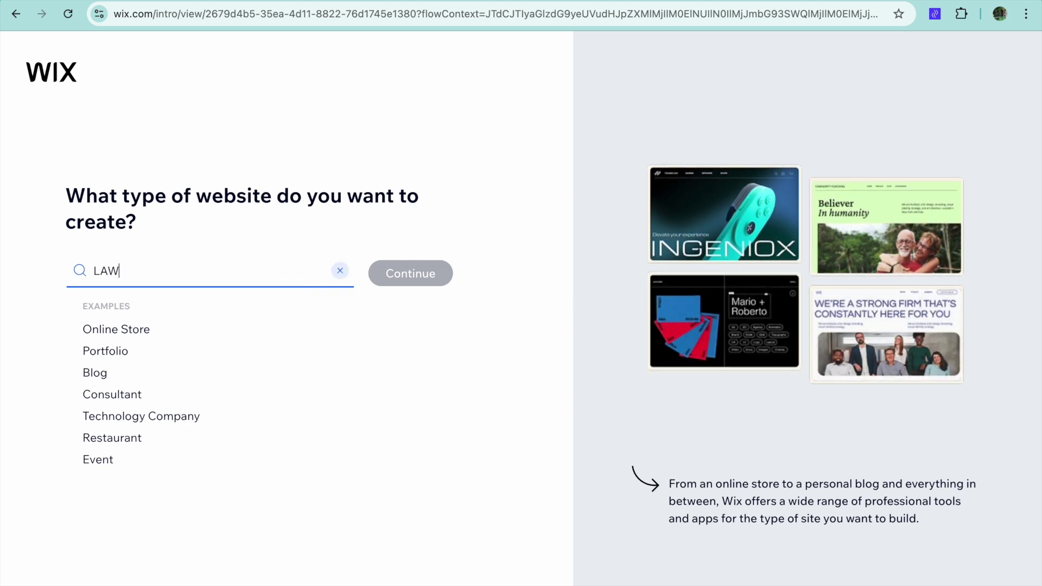
pyautogui.write('AW')
pyautogui.press('BackSpace')
pyautogui.write('N')
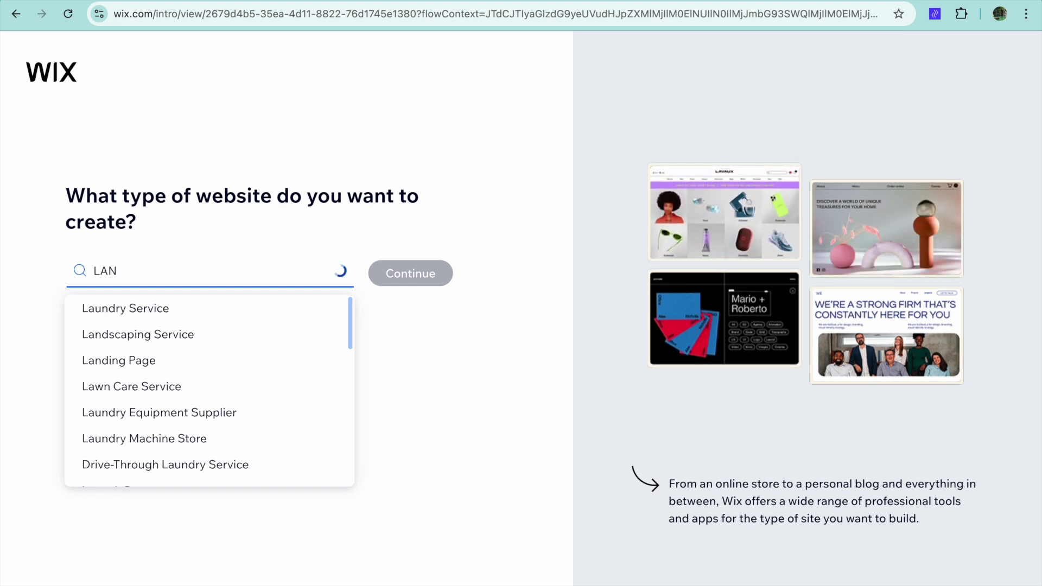
pyautogui.write('DS')
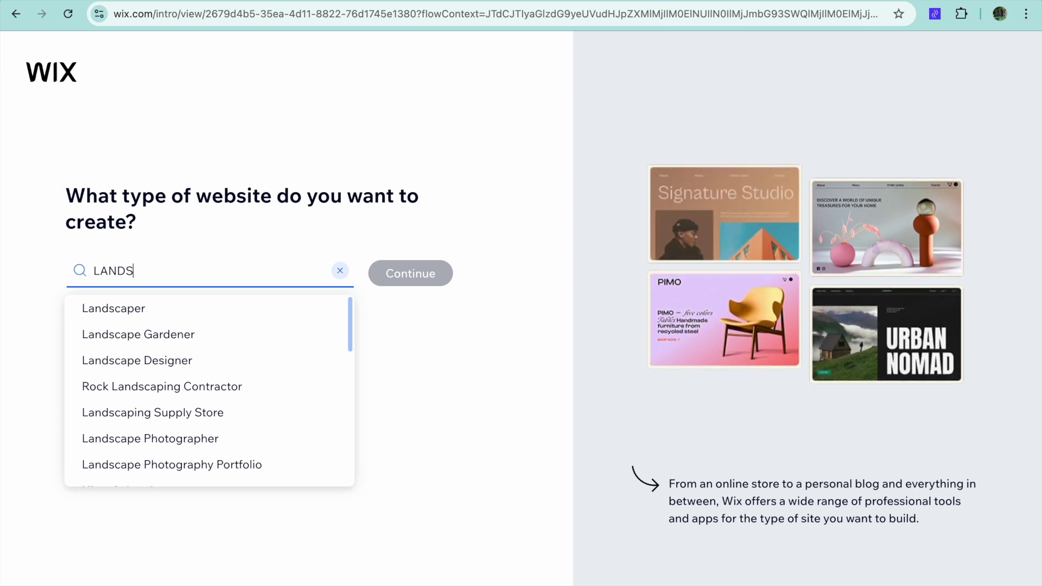
pyautogui.click(213, 311)
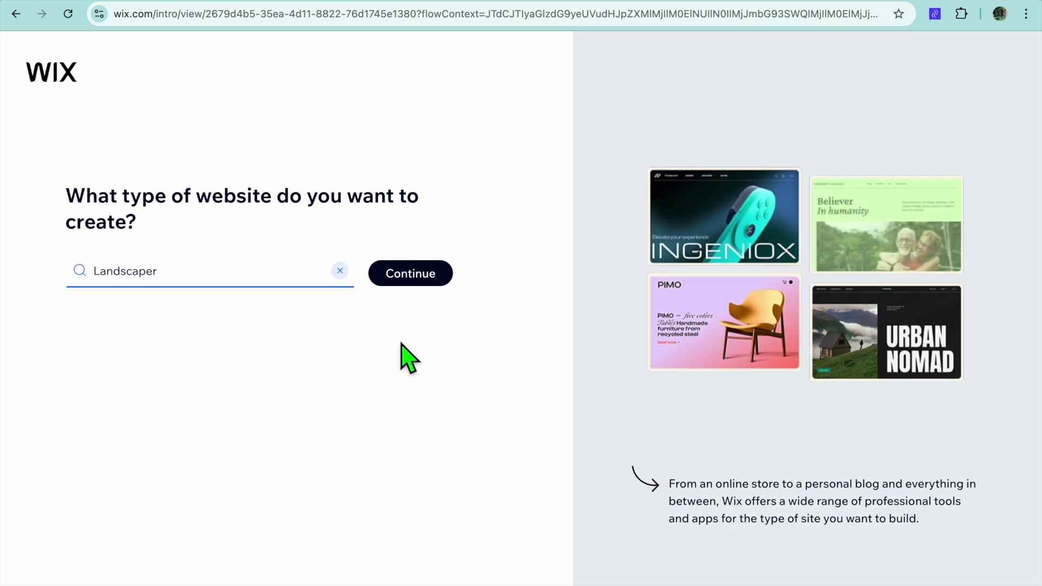
pyautogui.click(414, 289)
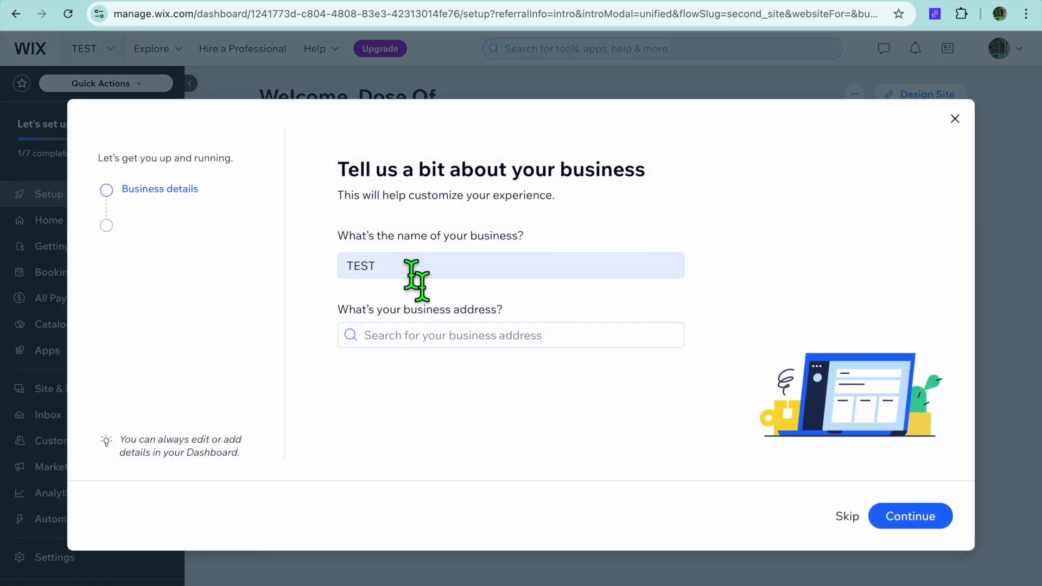
# Accept the prefilled business name and the default working hours in the business setup.
pyautogui.doubleClick(407, 276)
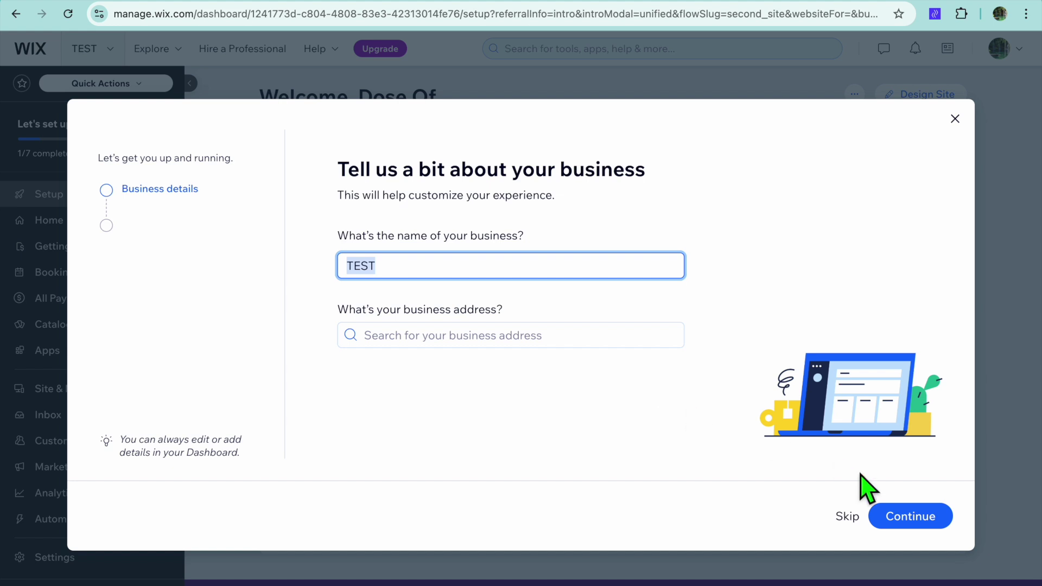
pyautogui.click(929, 527)
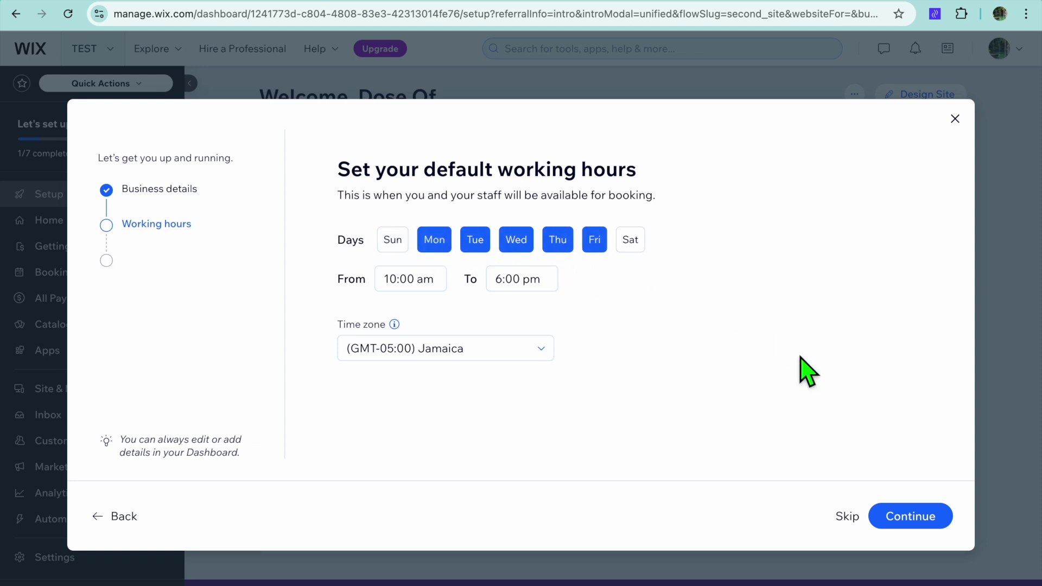
pyautogui.click(905, 518)
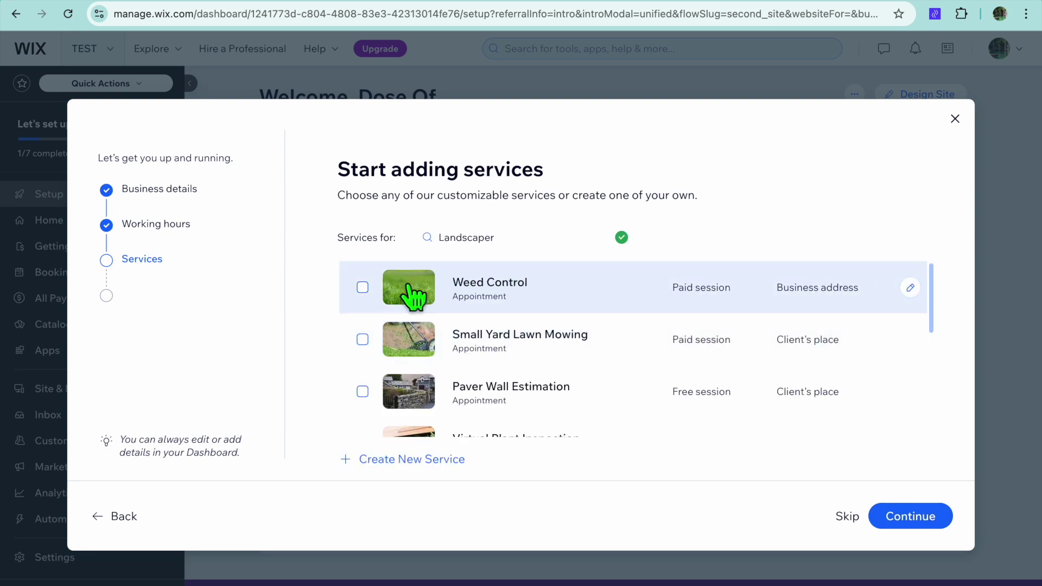
# Add the services Weed Control, Small Yard Lawn Mowing, Paver Wall Estimation, Virtual Plant Inspection, Garden Checkout and Lawn Fertilization.
pyautogui.click(362, 287)
pyautogui.click(363, 339)
pyautogui.click(362, 391)
pyautogui.scroll(-1, 423, 389)
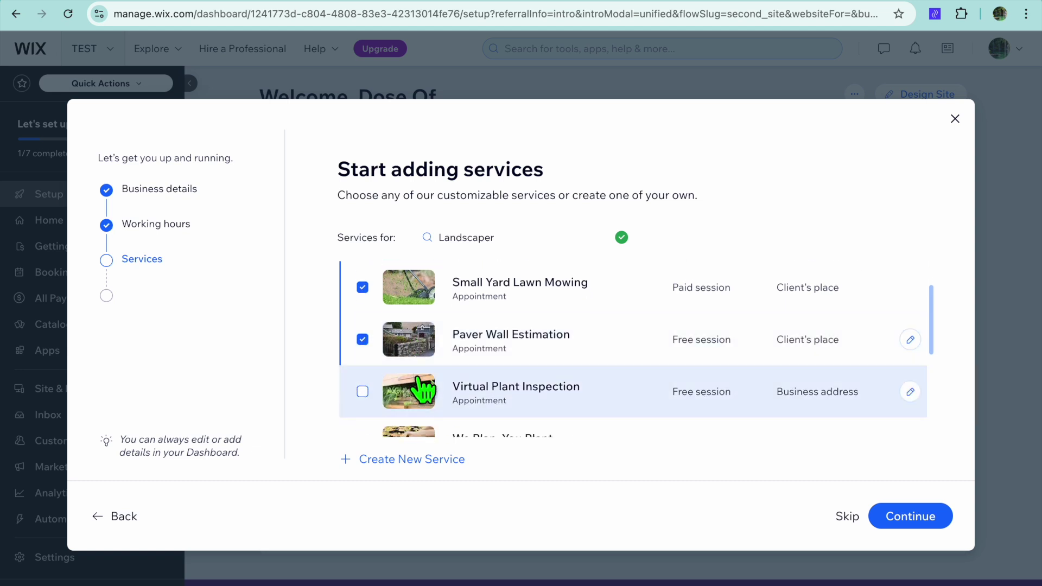
pyautogui.click(362, 391)
pyautogui.scroll(-3, 477, 409)
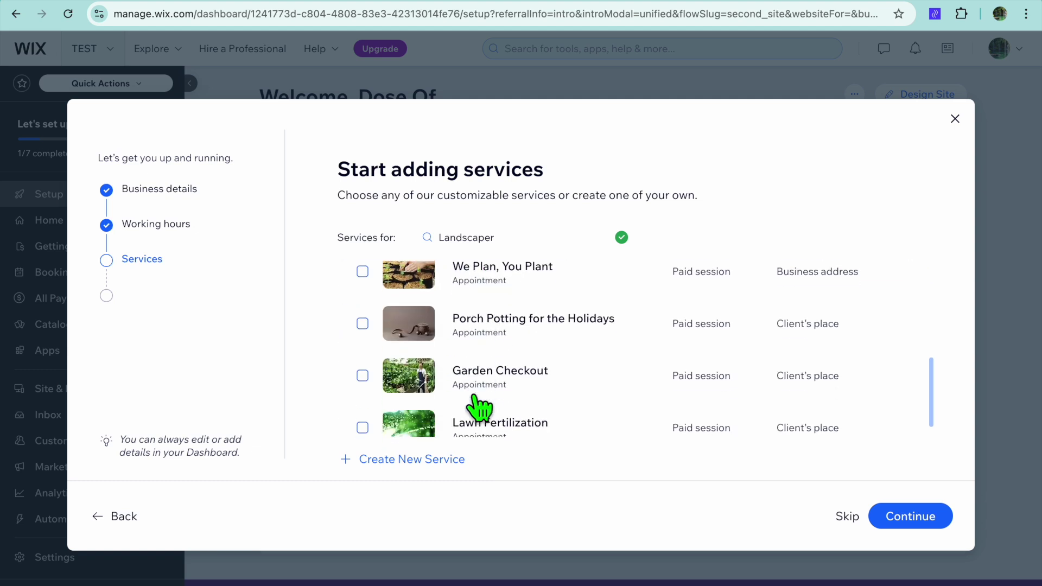
pyautogui.click(363, 368)
pyautogui.click(363, 421)
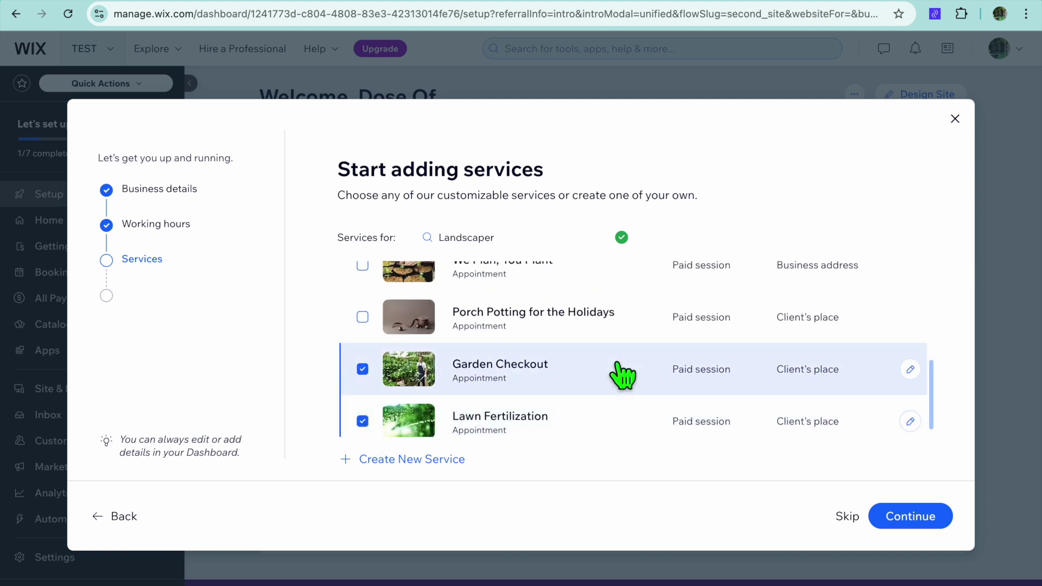
pyautogui.scroll(2, 619, 357)
pyautogui.scroll(-2, 624, 359)
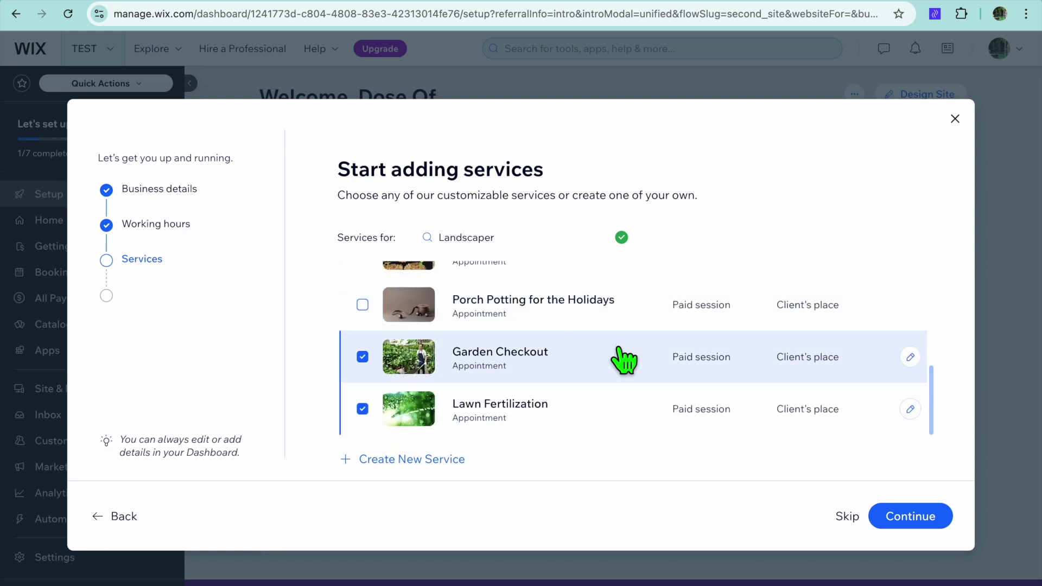
pyautogui.click(922, 522)
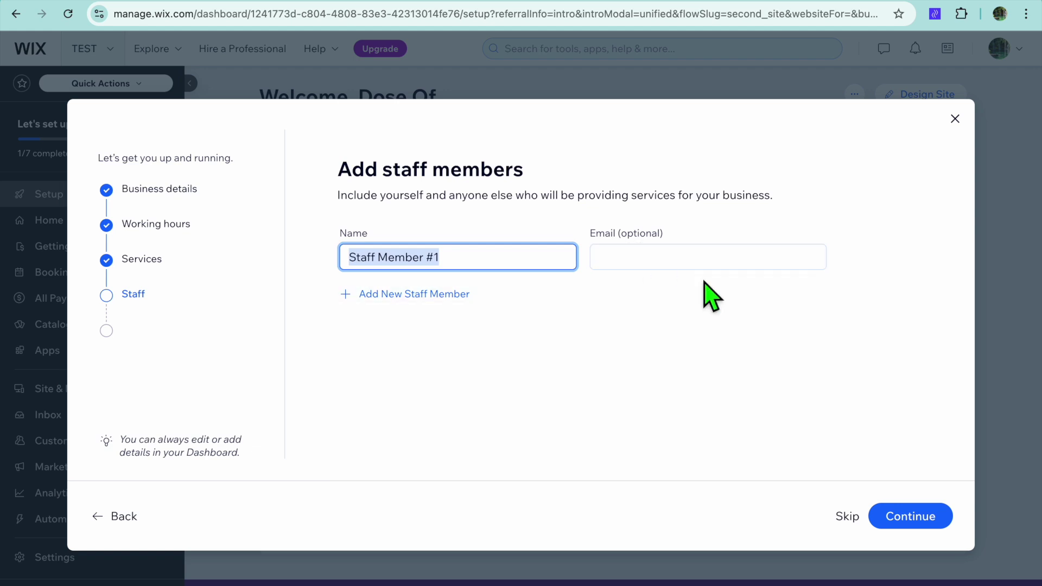
# Keep the default staff member and finish the setup with the tools for accepting online and in-person payments.
pyautogui.click(896, 519)
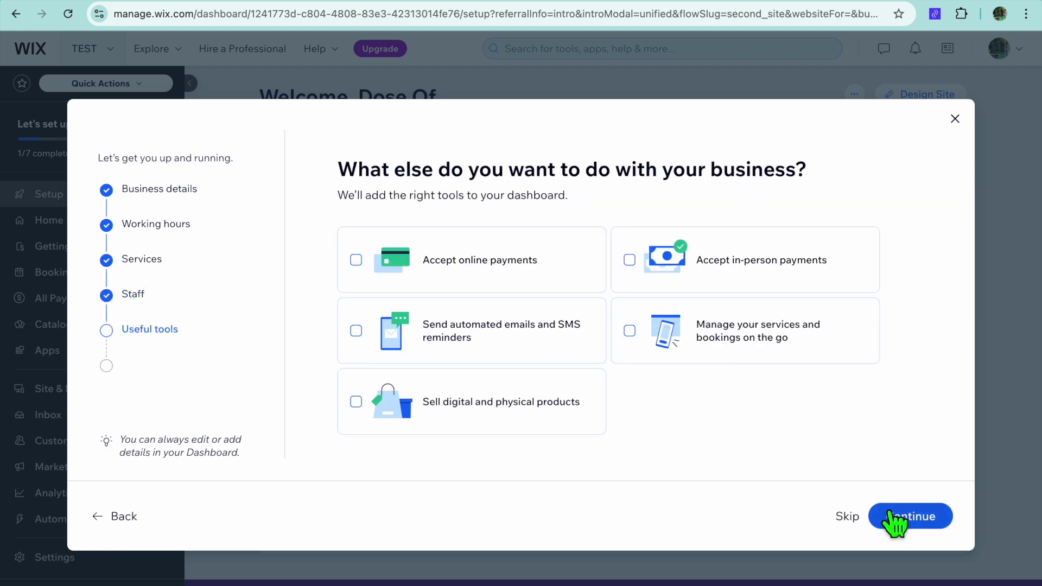
pyautogui.click(441, 274)
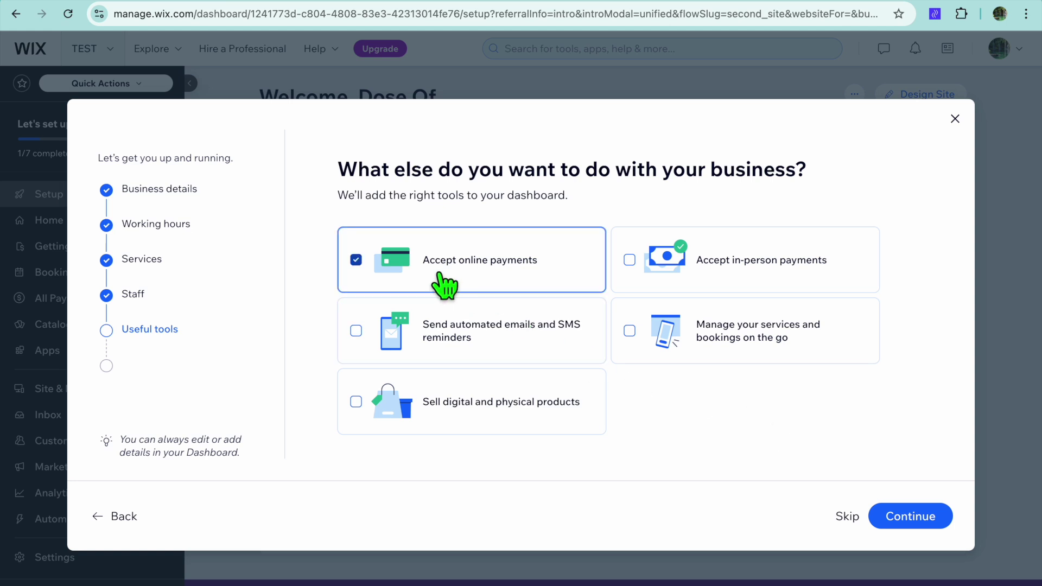
pyautogui.click(703, 271)
pyautogui.click(900, 518)
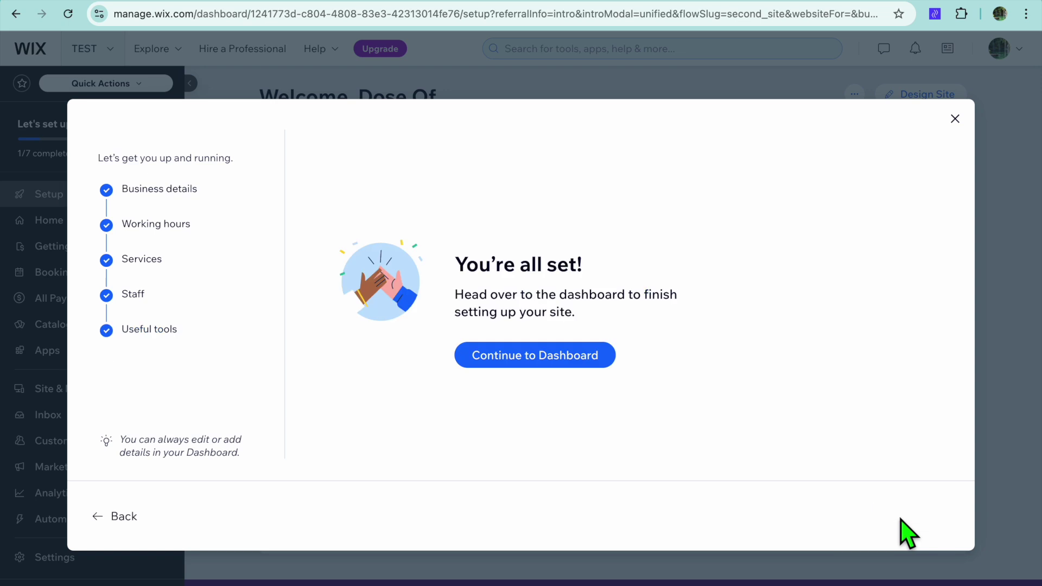
pyautogui.click(556, 356)
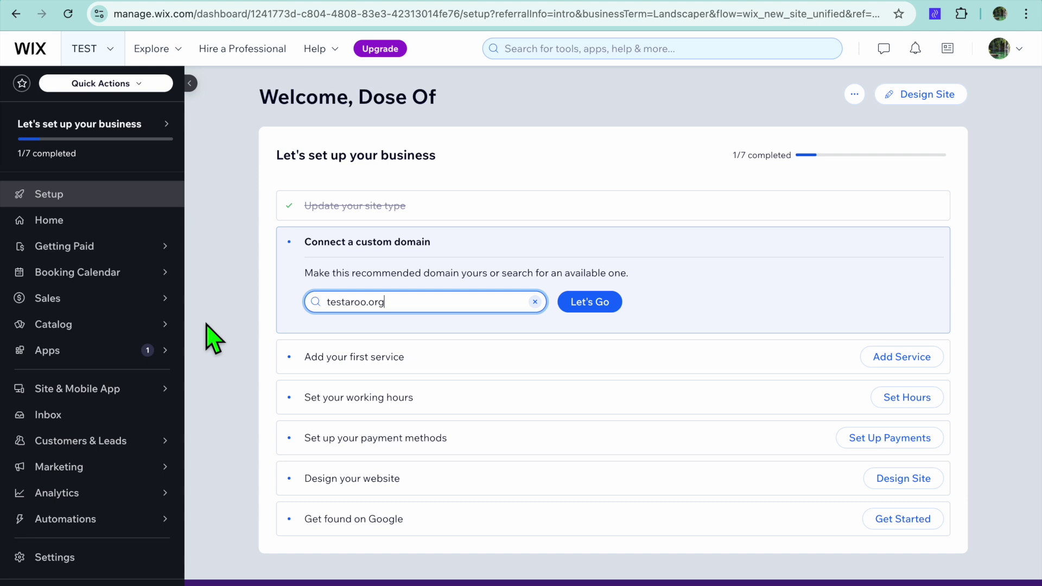
# Review the details, pricing and location settings of the Weed Control booking service, leaving it without saving.
pyautogui.moveTo(136, 309)
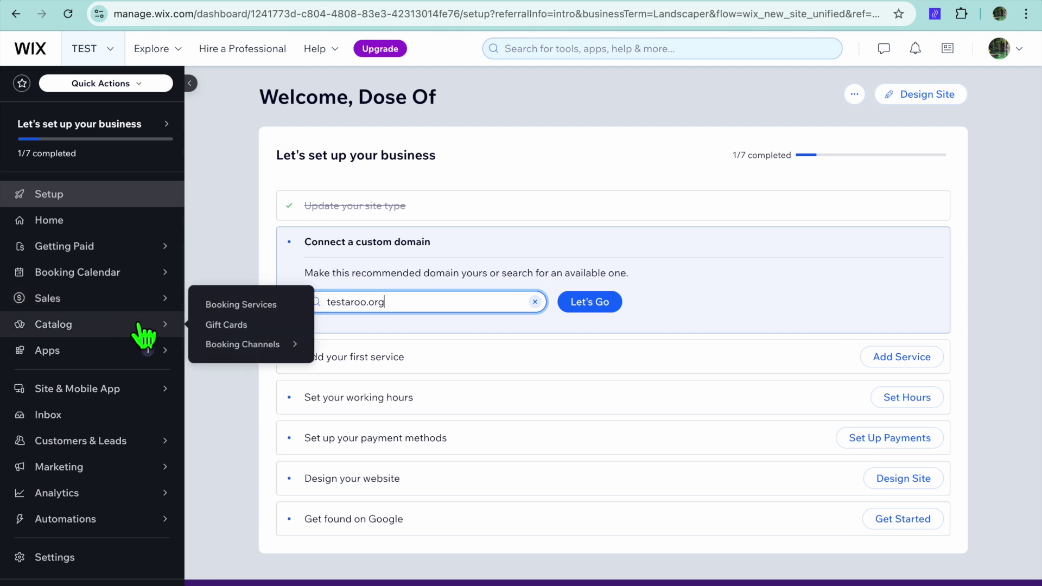
pyautogui.click(138, 326)
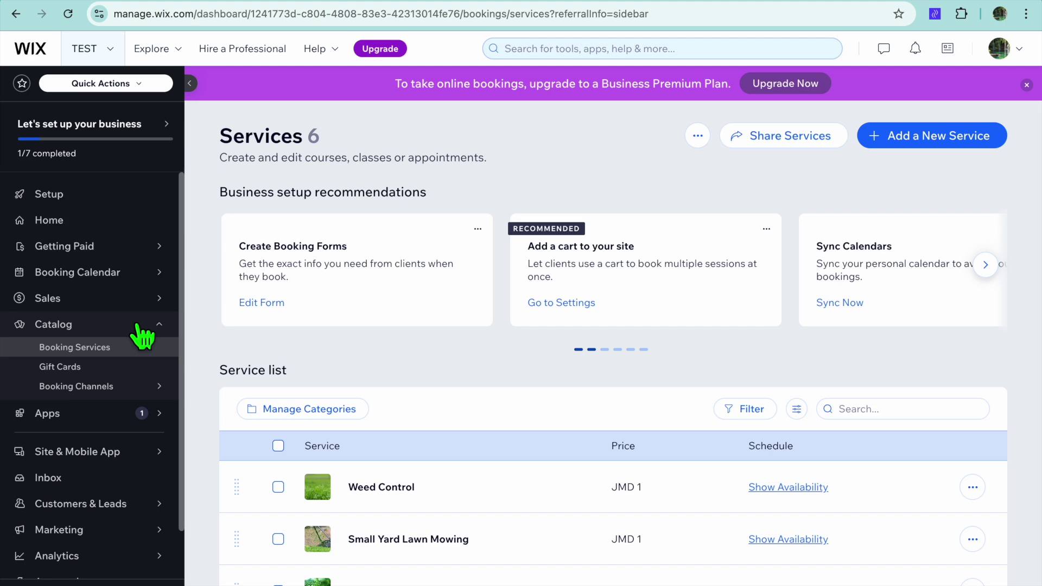
pyautogui.scroll(-4, 365, 444)
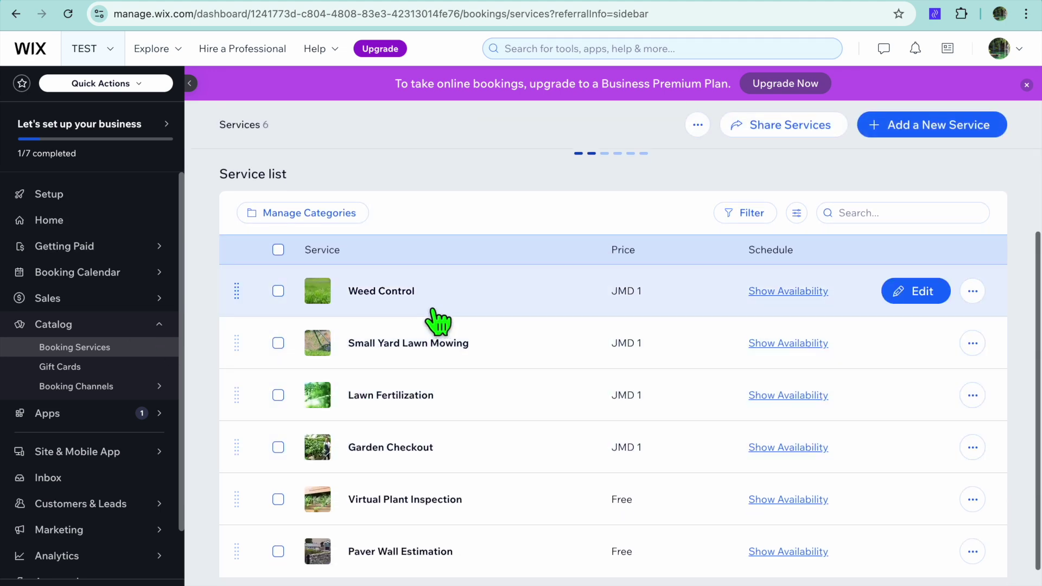
pyautogui.click(434, 312)
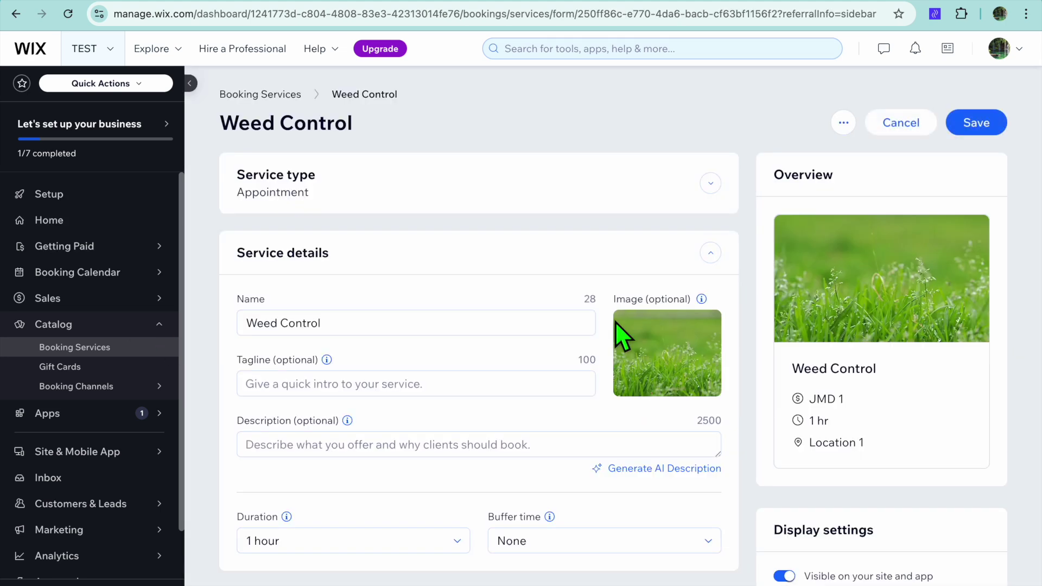
pyautogui.scroll(-2, 494, 330)
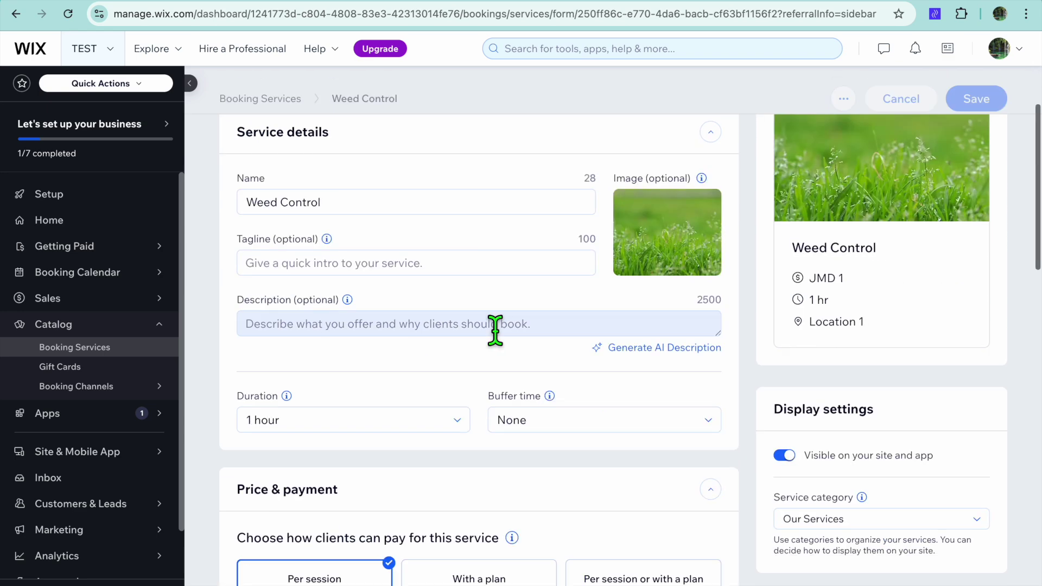
pyautogui.scroll(-3, 493, 329)
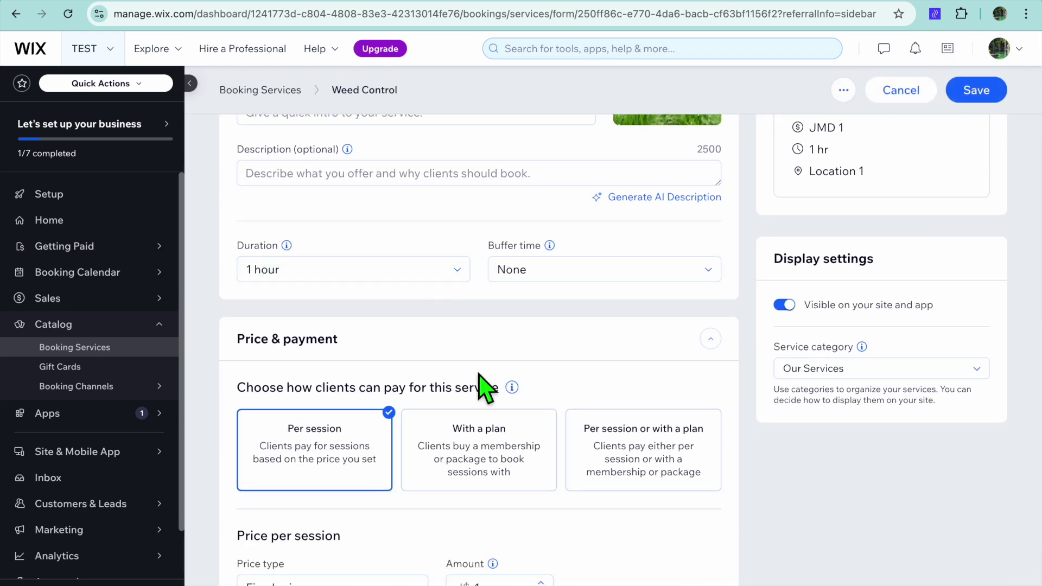
pyautogui.scroll(-7, 483, 456)
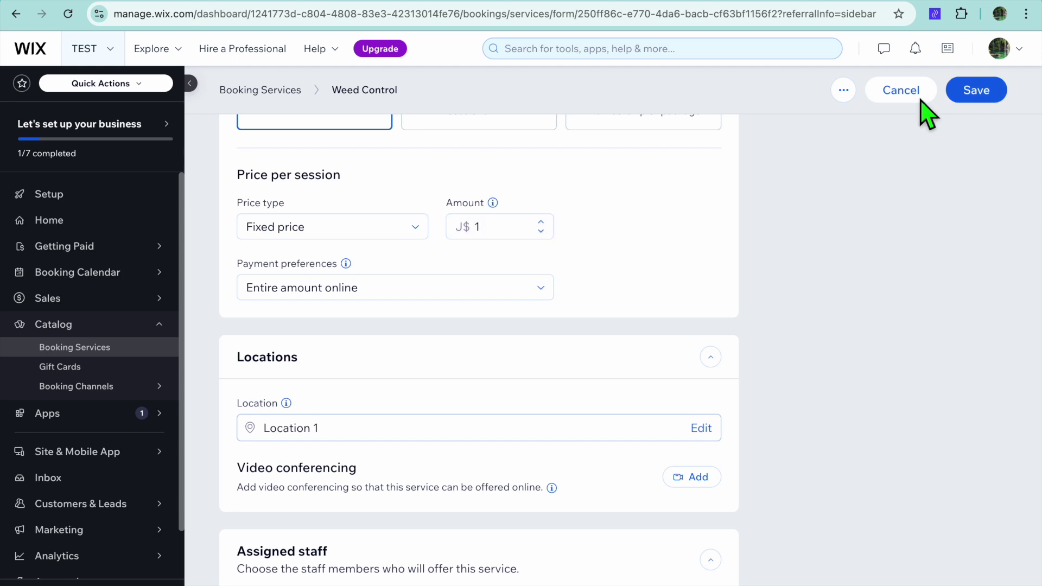
pyautogui.click(891, 97)
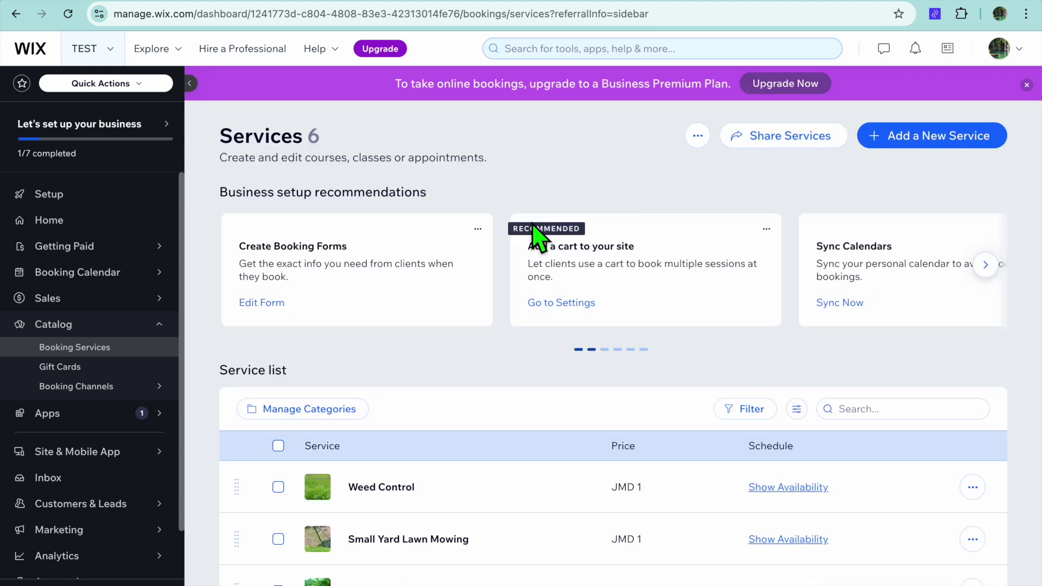
# Open the payment method connection options for getting paid and set the business location to Canada.
pyautogui.moveTo(95, 253)
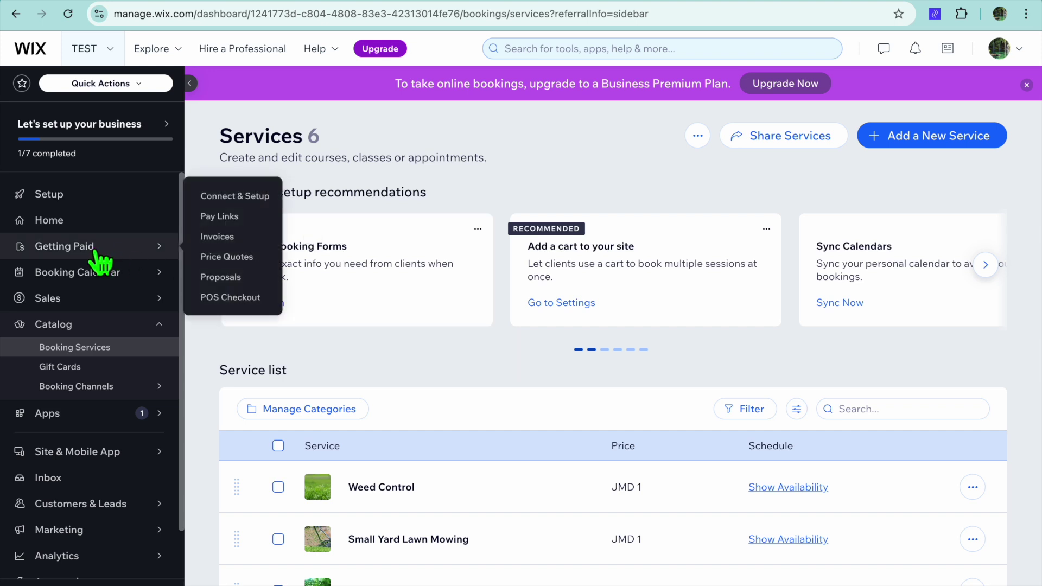
pyautogui.click(95, 253)
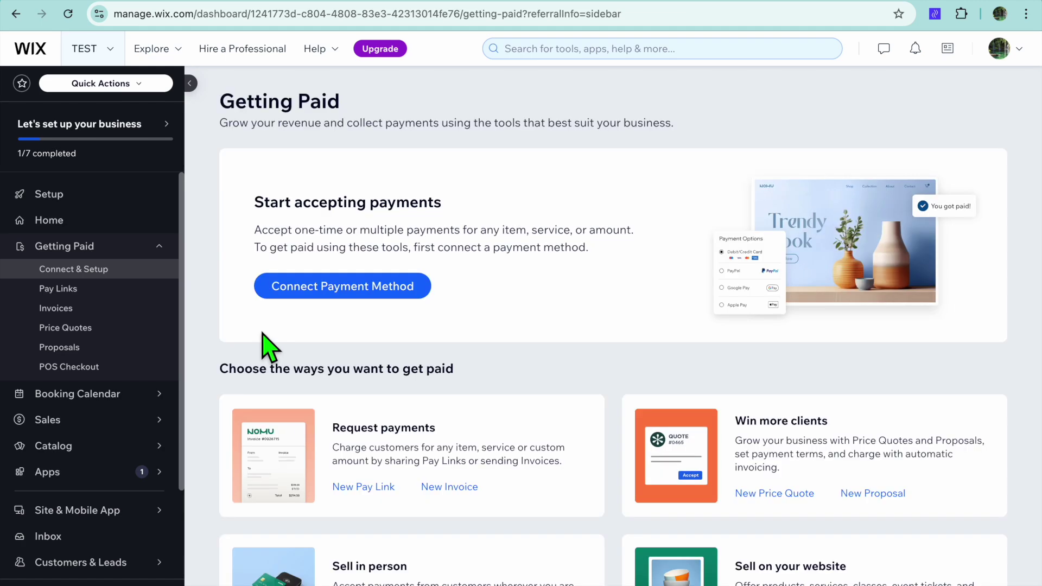
pyautogui.click(324, 298)
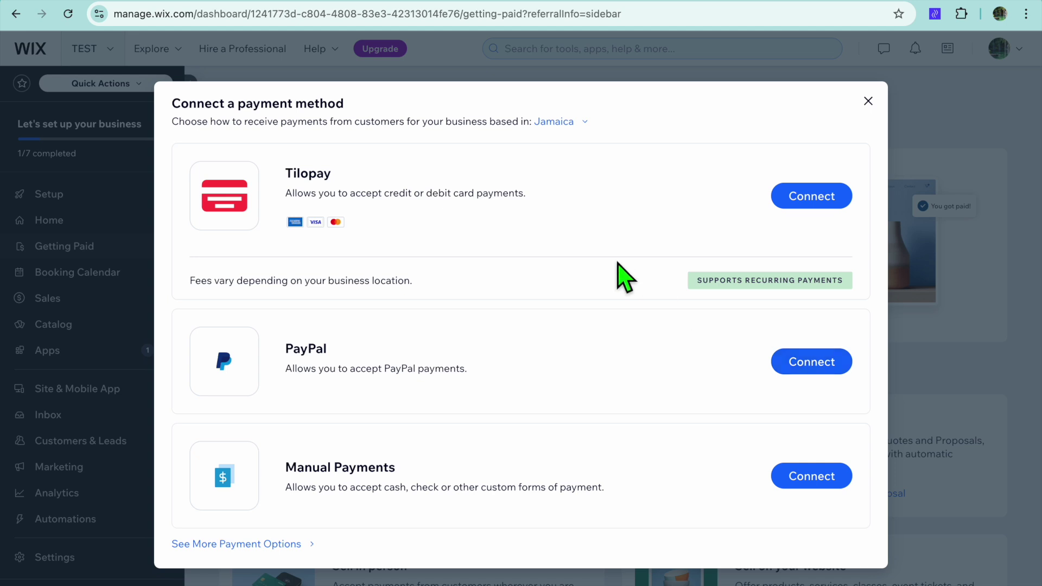
pyautogui.click(558, 122)
pyautogui.click(524, 237)
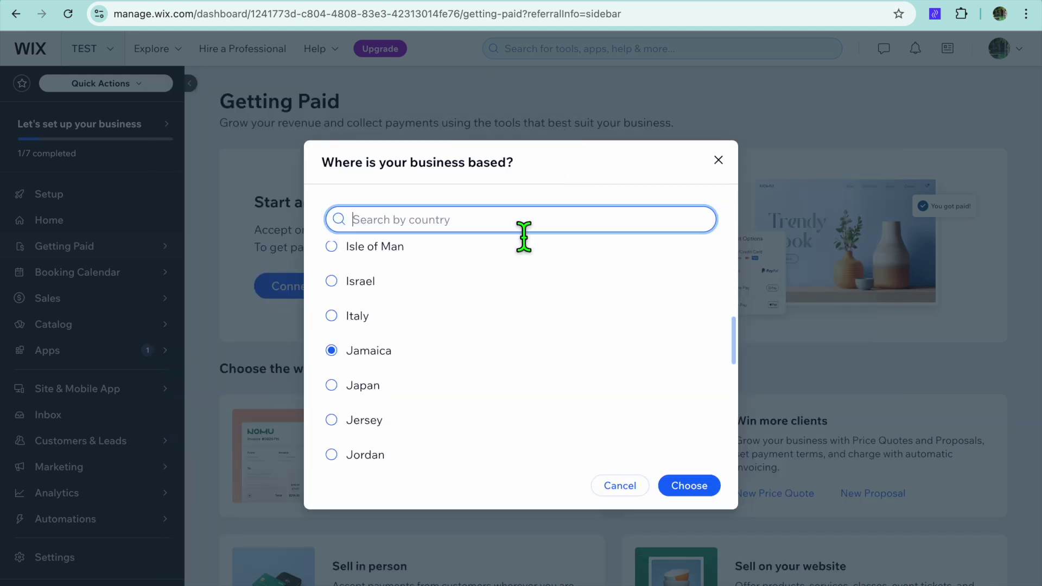
pyautogui.write('CA')
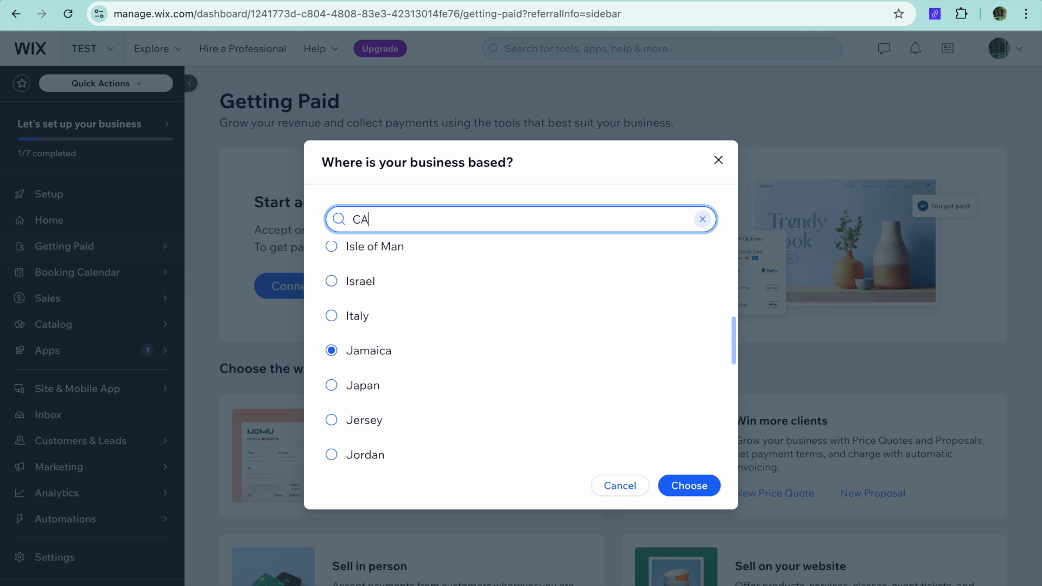
pyautogui.write('N')
pyautogui.click(426, 301)
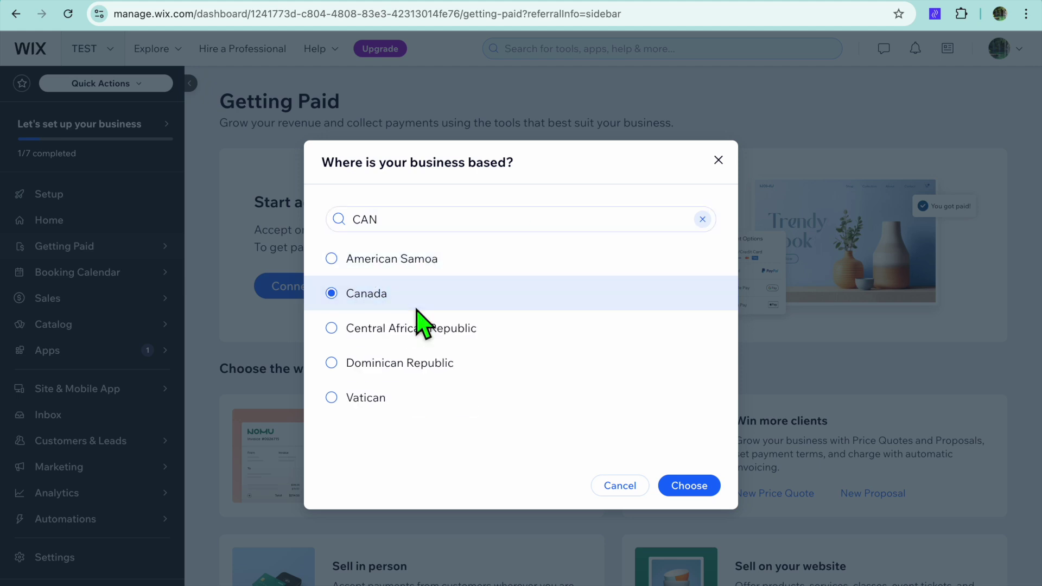
pyautogui.click(688, 486)
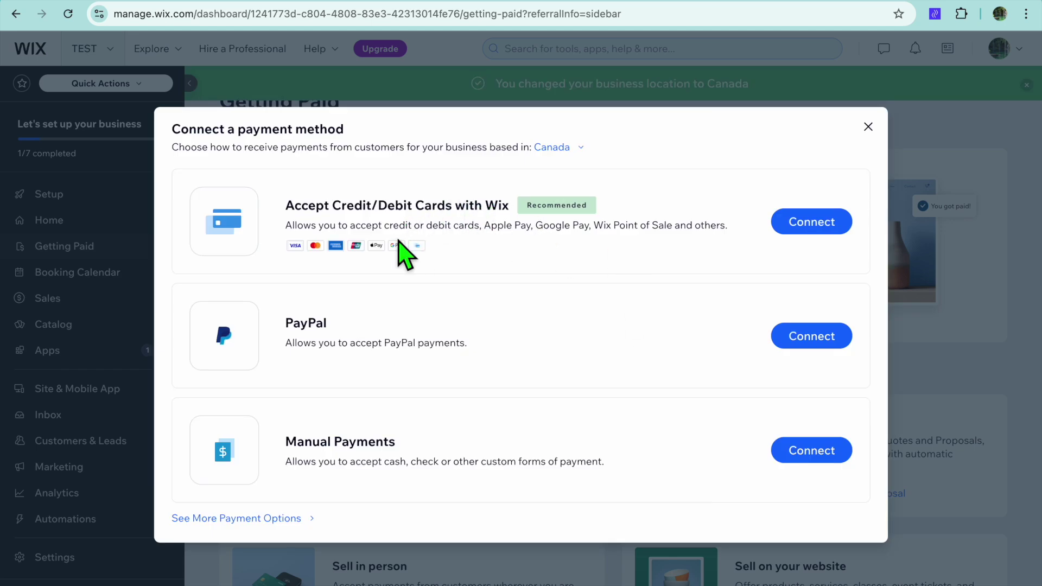
# Show the additional payment options available for the business location.
pyautogui.click(251, 521)
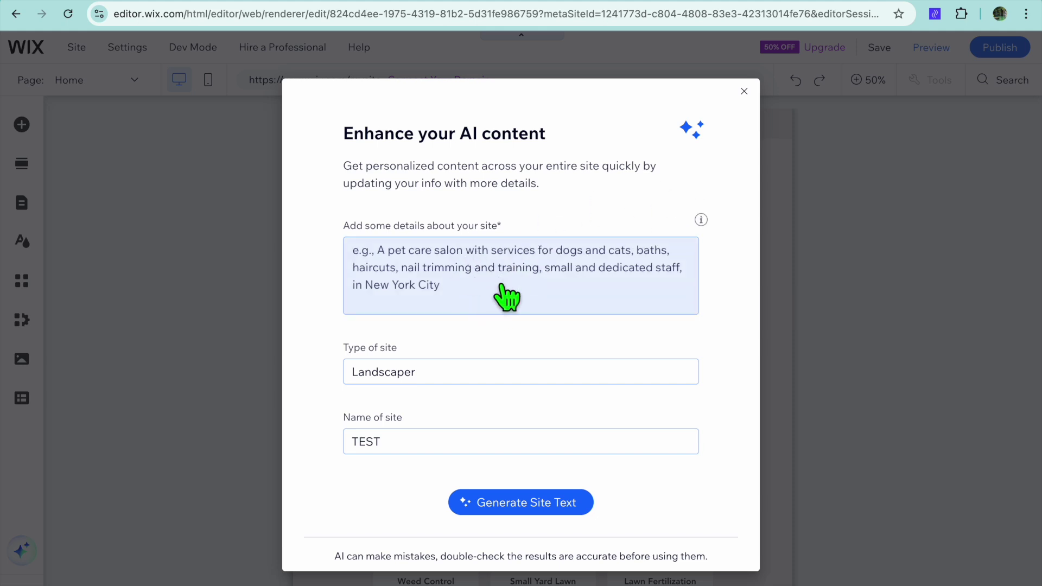
# Dismiss the AI content enhancement dialog and return the site editor to 100% zoom.
pyautogui.click(744, 92)
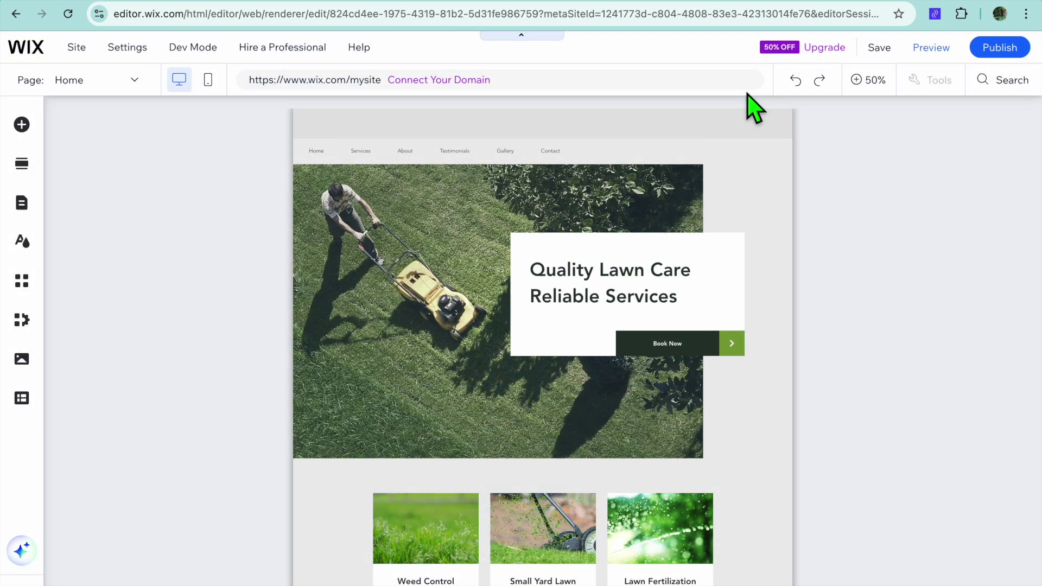
pyautogui.click(859, 79)
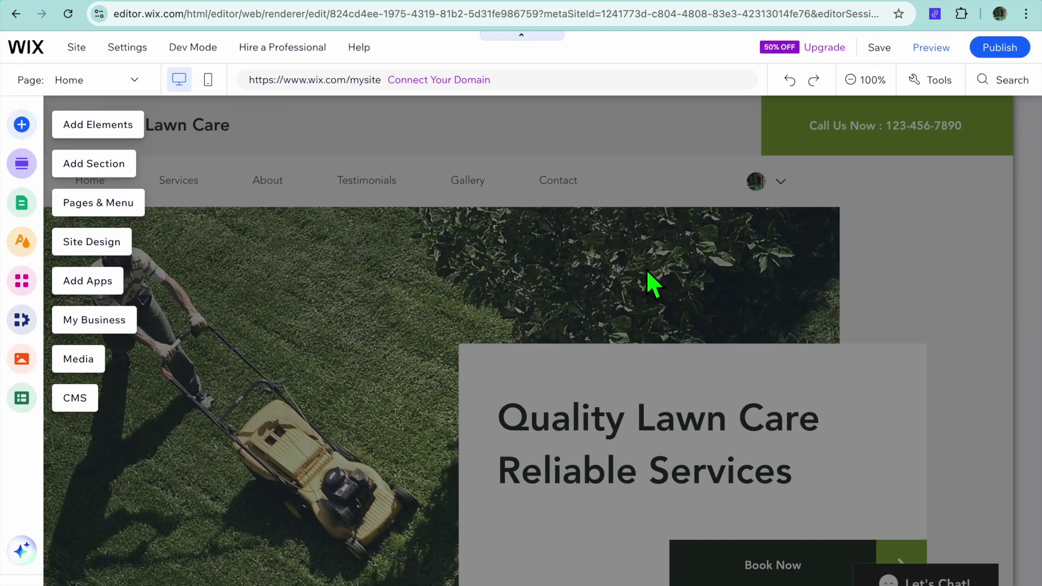
pyautogui.scroll(-2, 468, 281)
pyautogui.scroll(2, 468, 281)
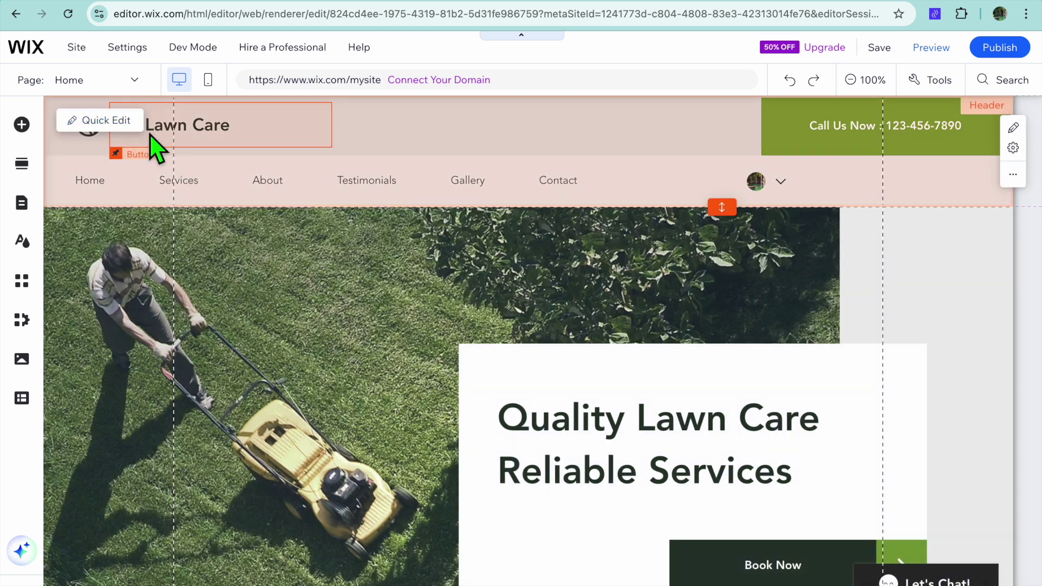
# Review the header's background and the Fox Lawn Care title's pinning, text and link settings.
pyautogui.click(158, 145)
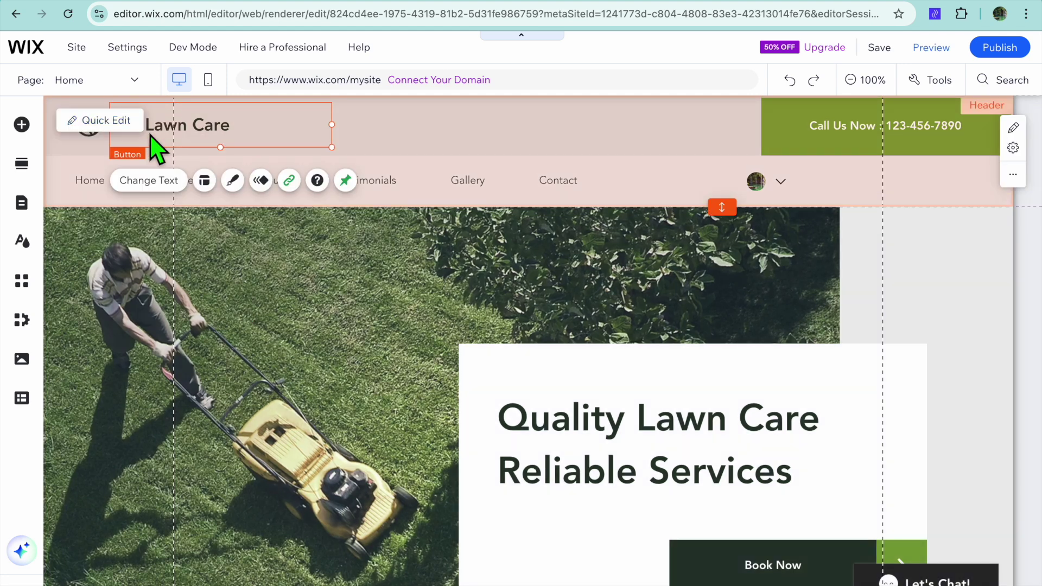
pyautogui.click(82, 119)
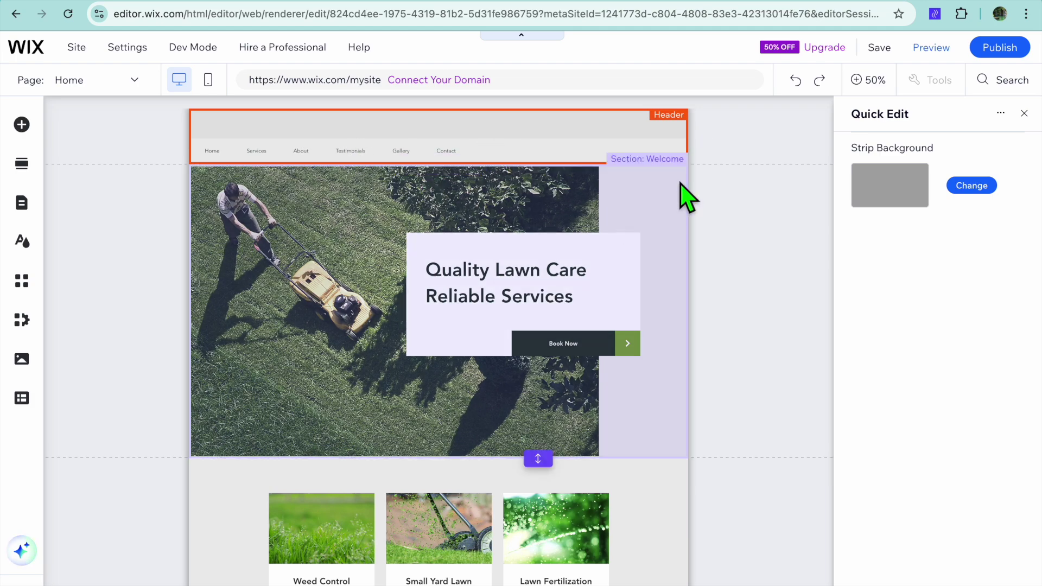
pyautogui.click(1024, 114)
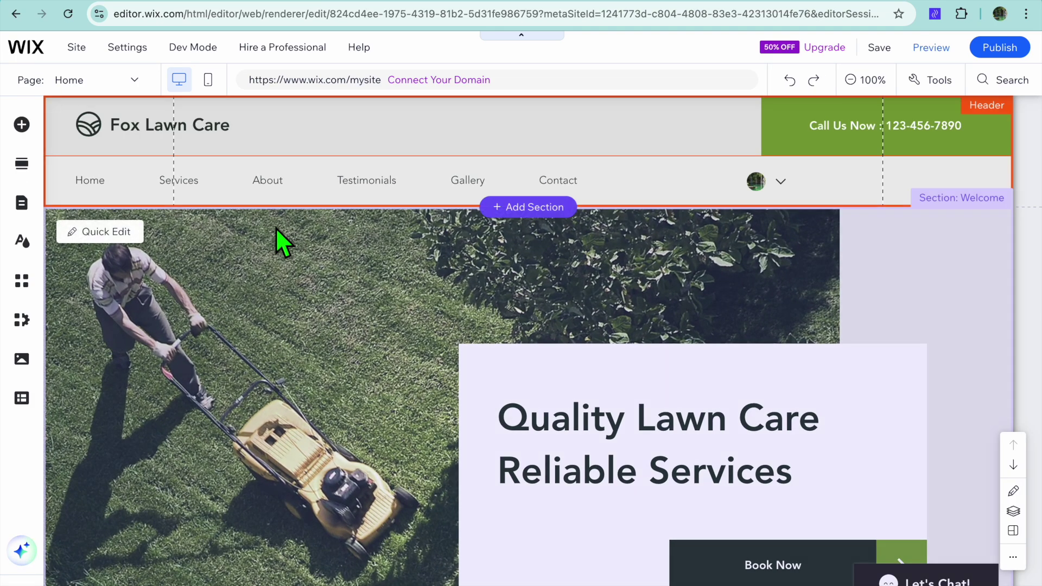
pyautogui.click(220, 136)
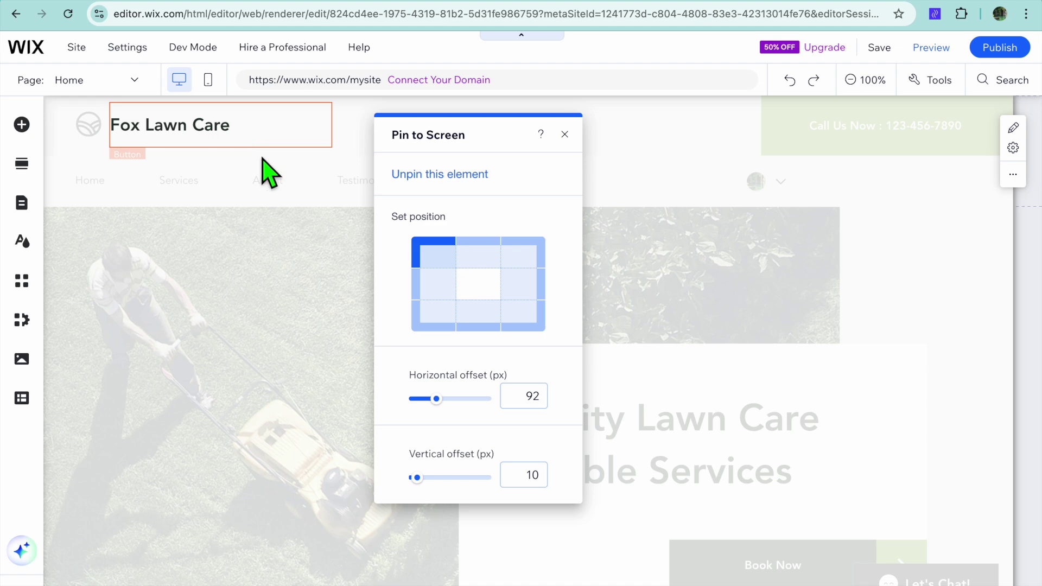
pyautogui.click(564, 134)
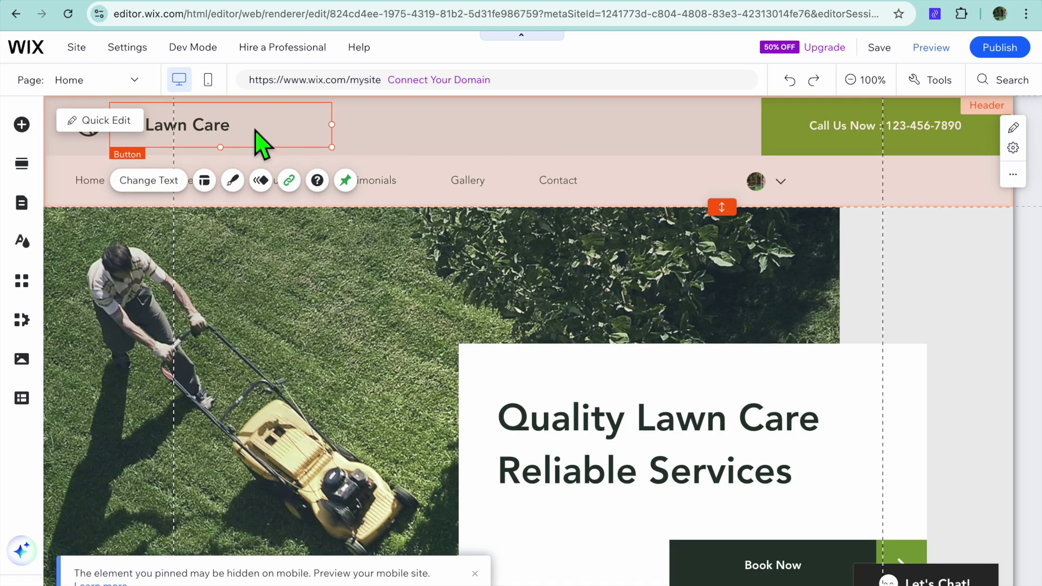
pyautogui.click(157, 180)
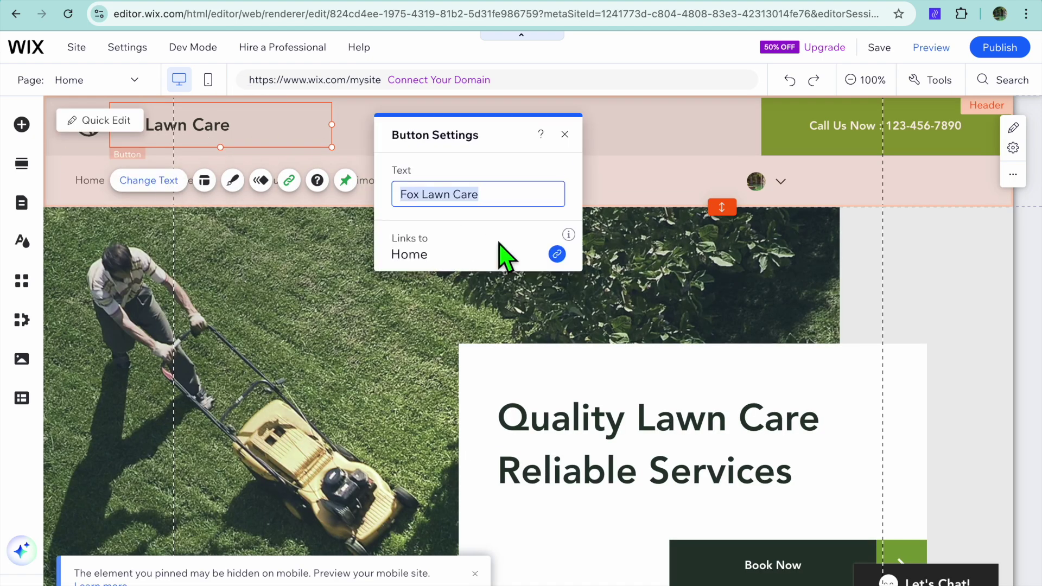
pyautogui.click(565, 134)
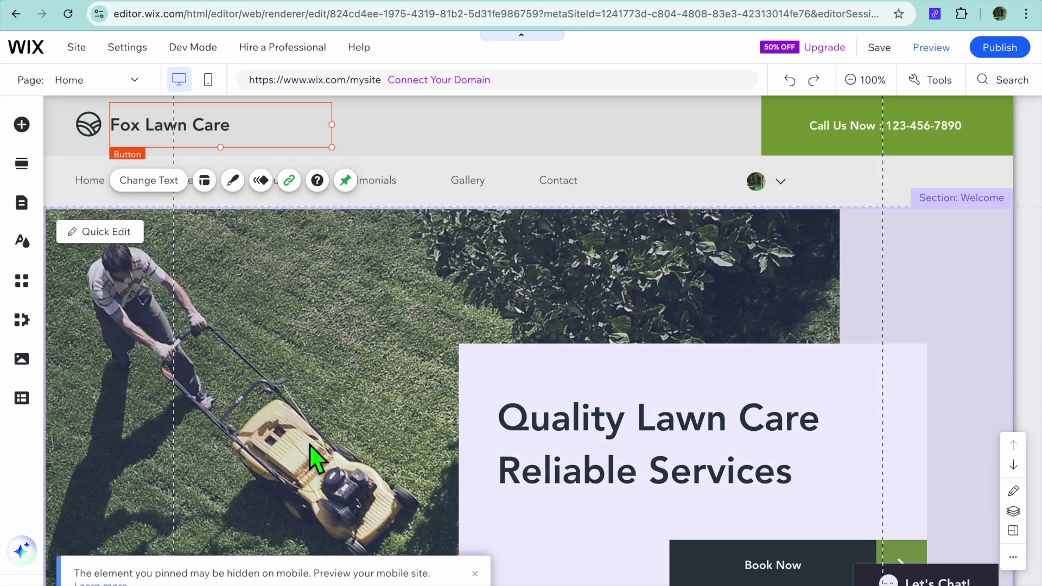
# Examine the welcome section's editable content, including its backgrounds, title and the Book Now button's link.
pyautogui.scroll(-3, 310, 446)
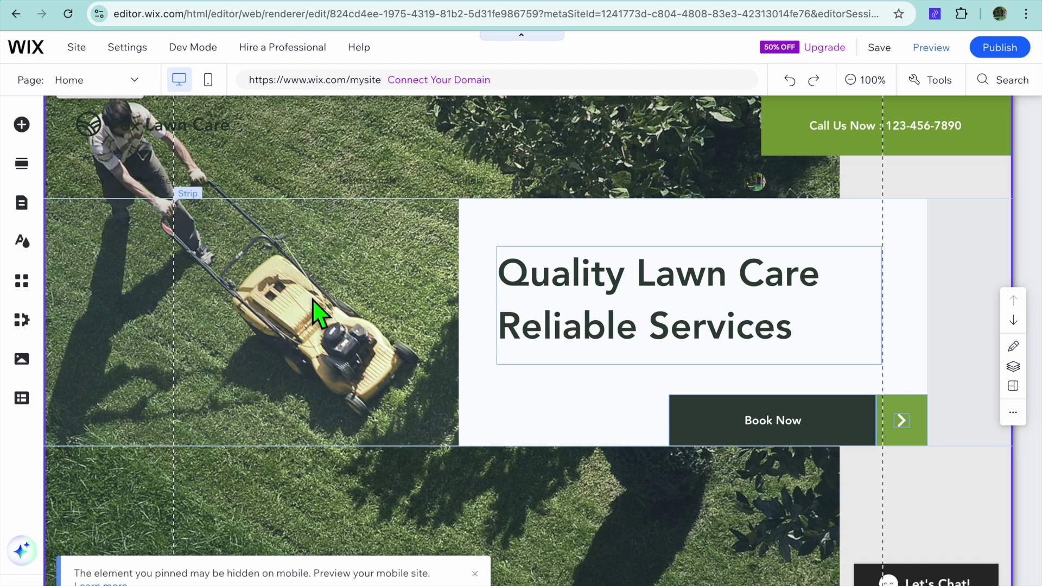
pyautogui.scroll(2, 311, 309)
pyautogui.click(118, 212)
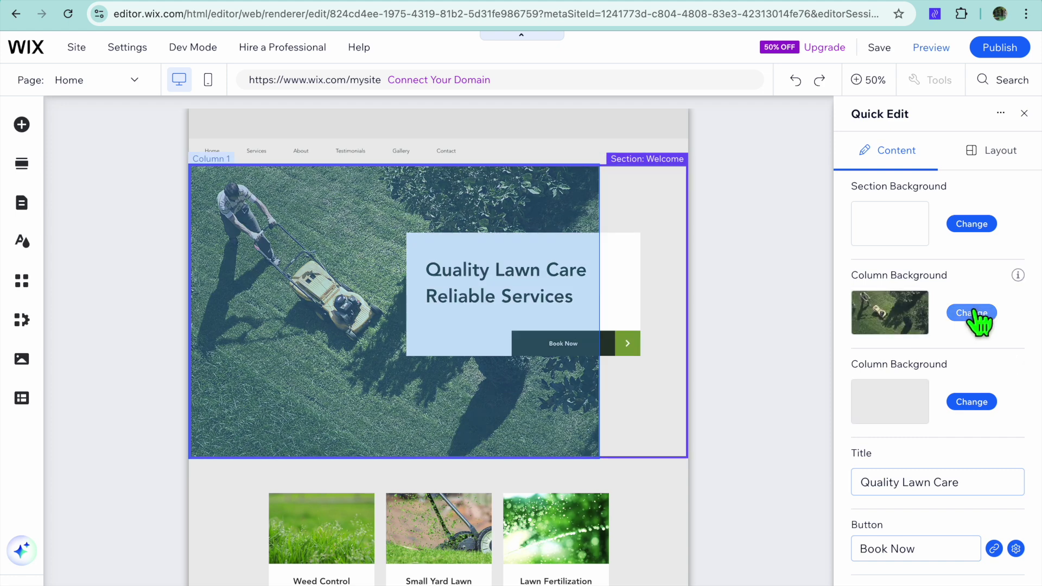
pyautogui.scroll(-3, 911, 407)
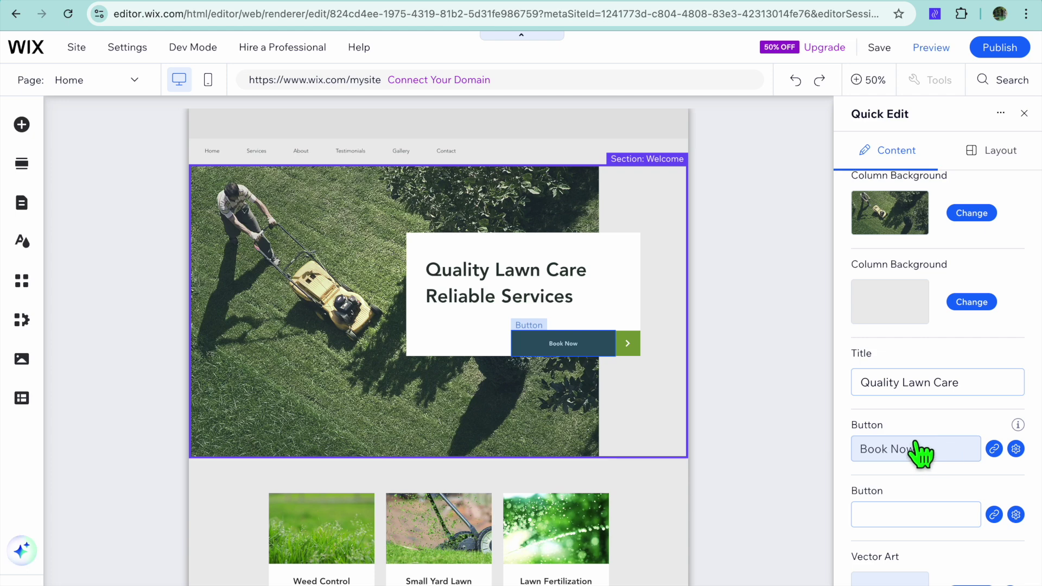
pyautogui.click(994, 449)
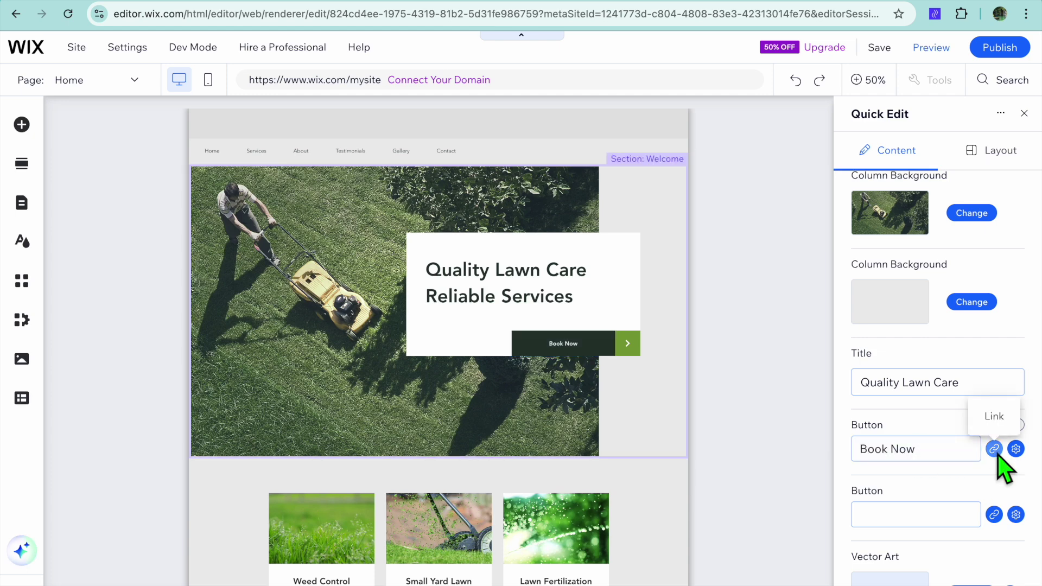
pyautogui.click(706, 193)
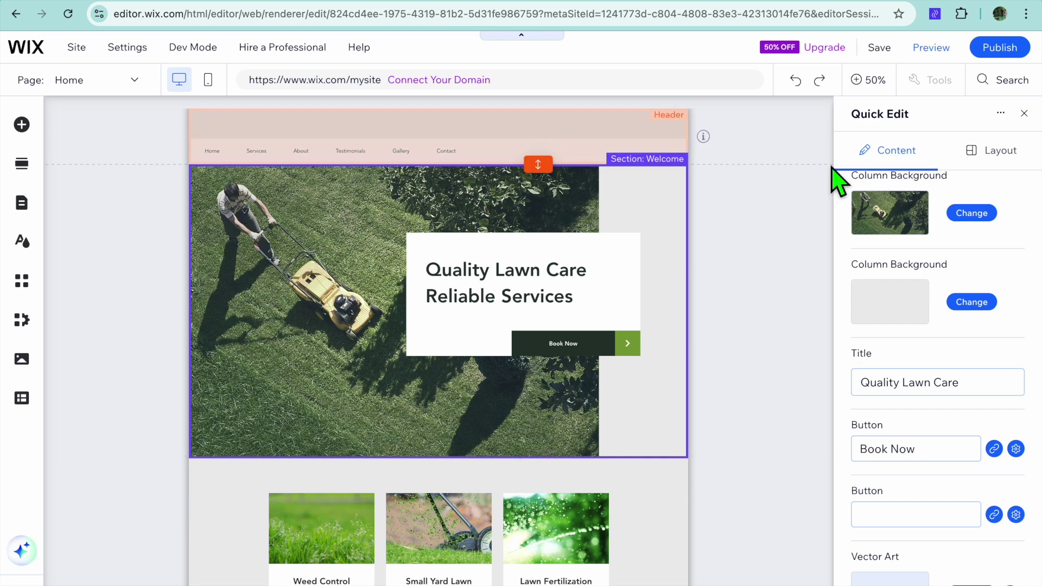
pyautogui.click(1025, 114)
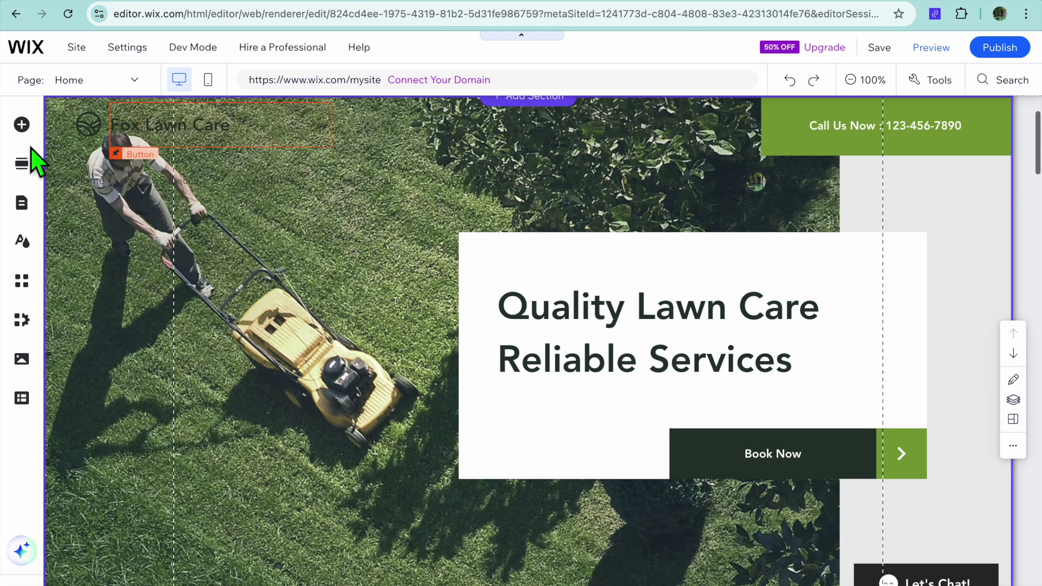
# Browse the payment, decorative and button elements and place a black themed button on the welcome section's lawn image.
pyautogui.click(22, 124)
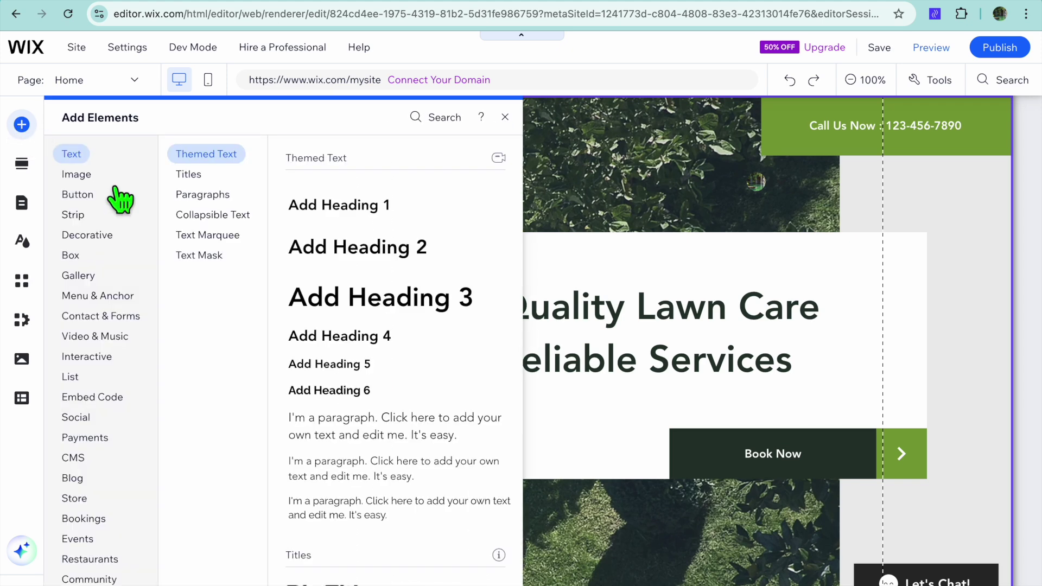
pyautogui.click(103, 437)
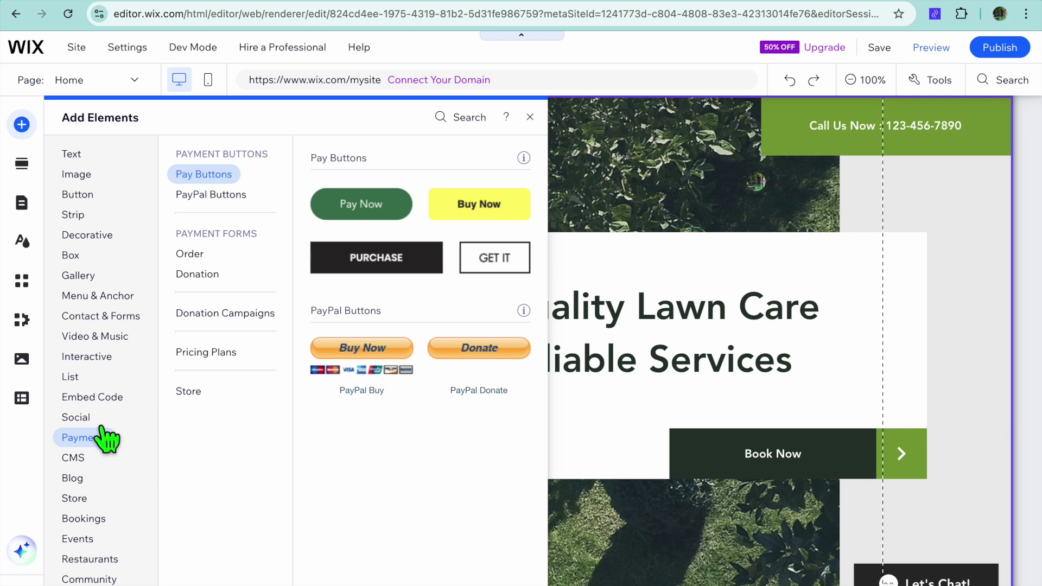
pyautogui.click(114, 238)
pyautogui.click(111, 398)
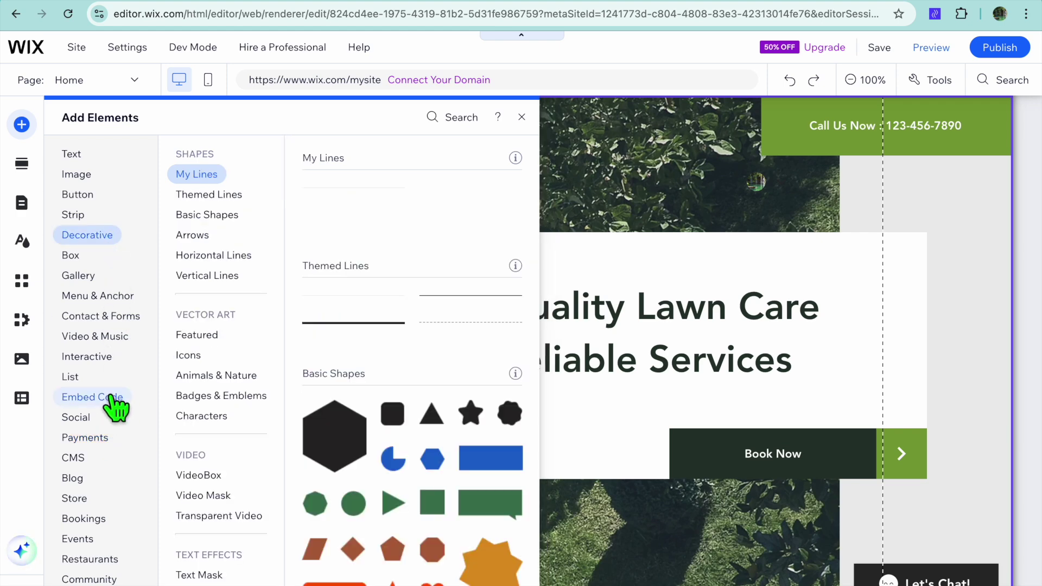
pyautogui.click(98, 194)
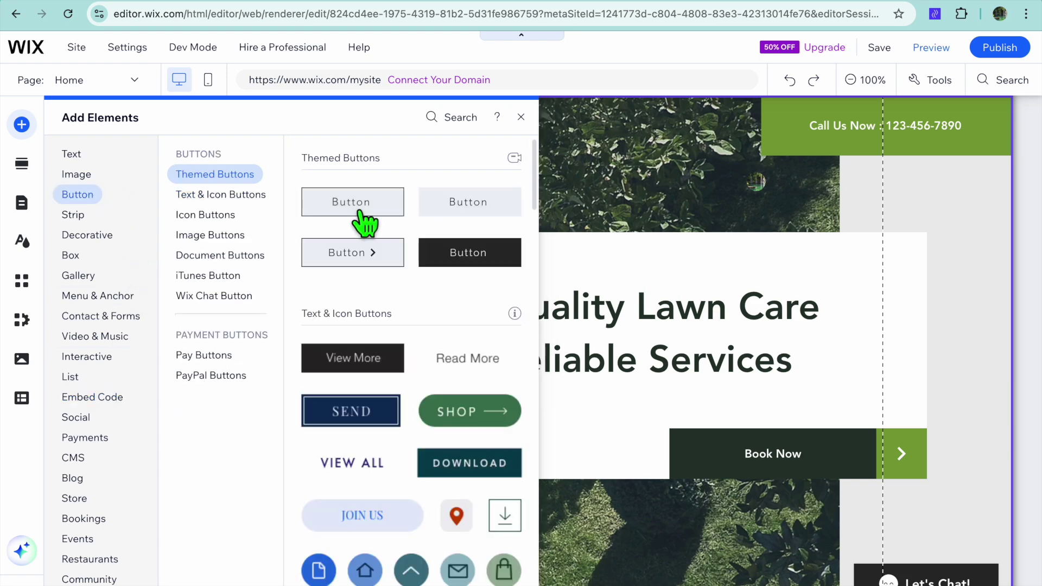
pyautogui.moveTo(365, 223); pyautogui.dragTo(444, 258)
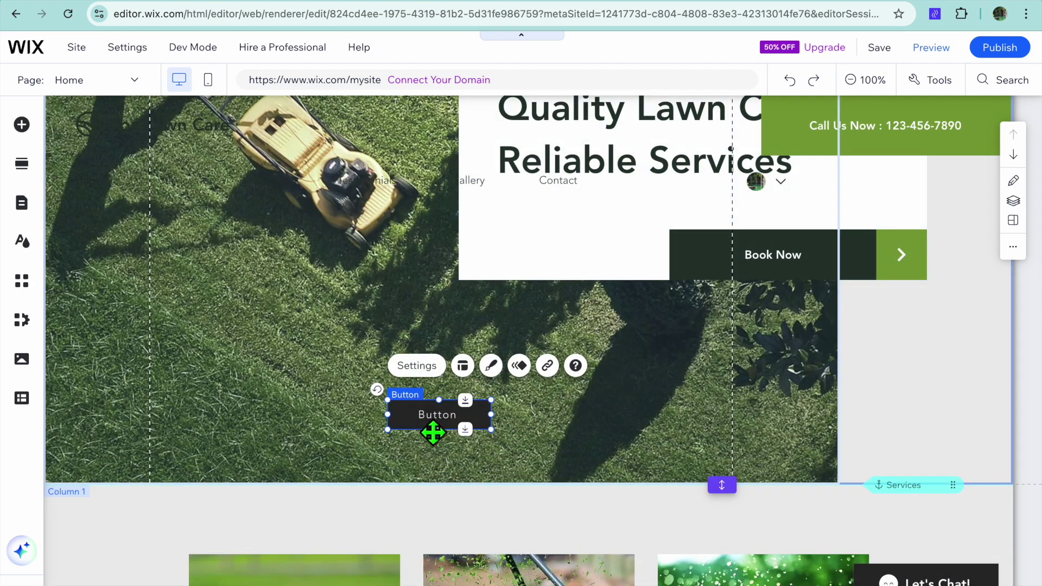
# Delete the new black button from the welcome section.
pyautogui.rightClick(428, 434)
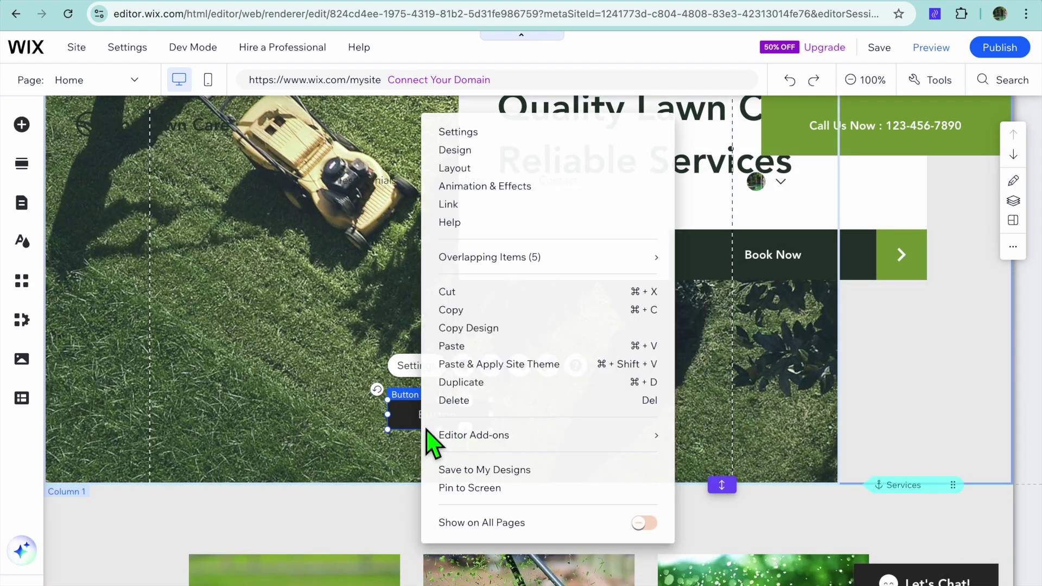
pyautogui.click(453, 400)
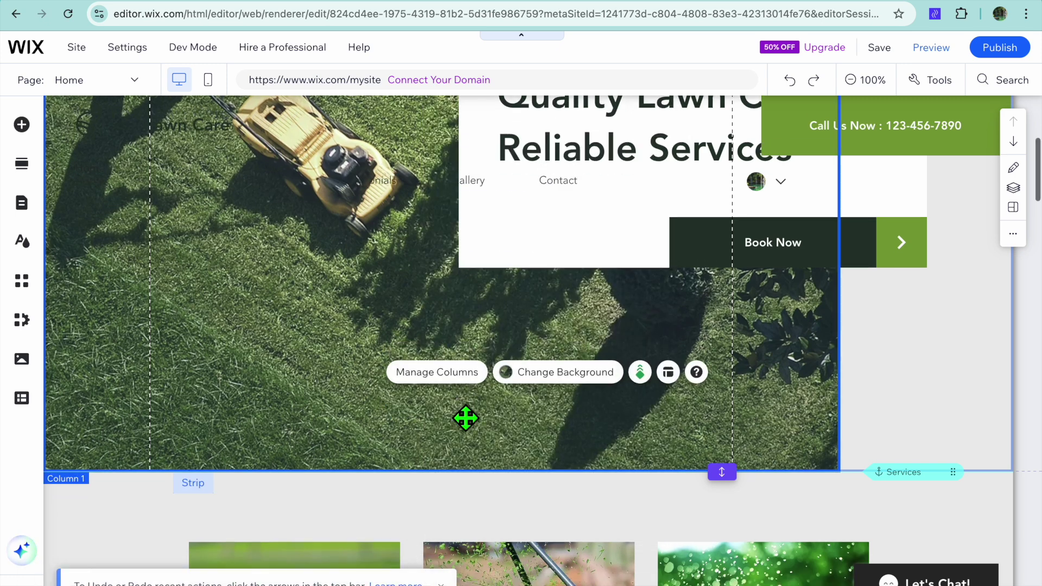
# Review the site's page menu and the About page templates offered for a new page.
pyautogui.scroll(3, 465, 417)
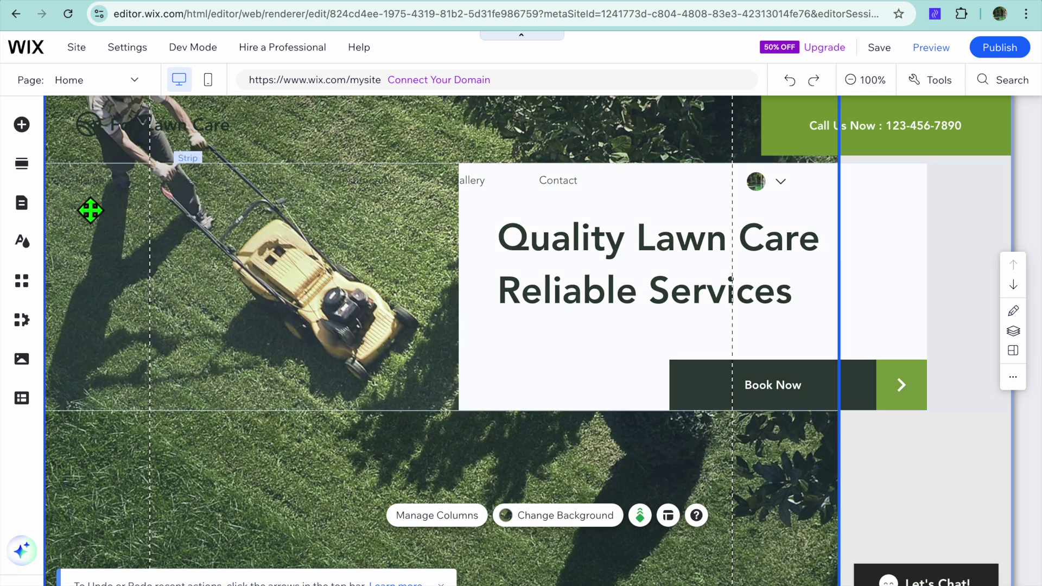
pyautogui.click(22, 204)
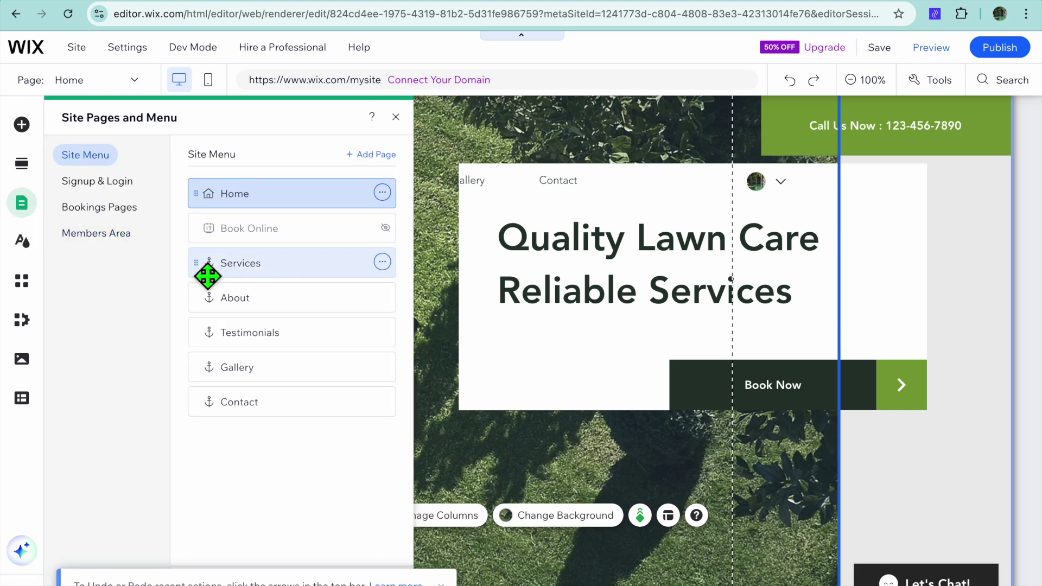
pyautogui.click(375, 156)
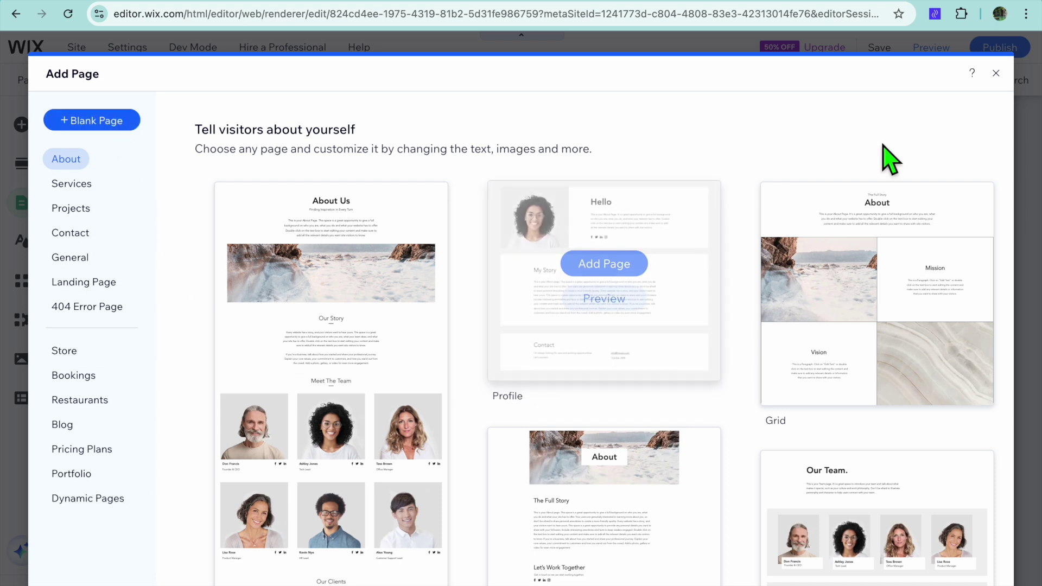
pyautogui.click(997, 74)
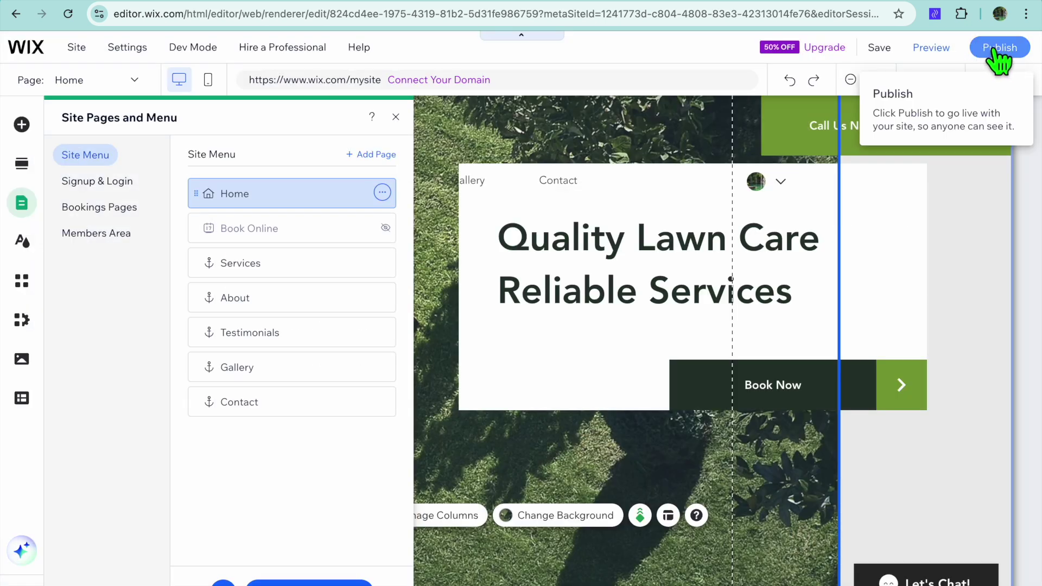
# Preview the site, look through the service cards and go to the Gallery section.
pyautogui.click(928, 51)
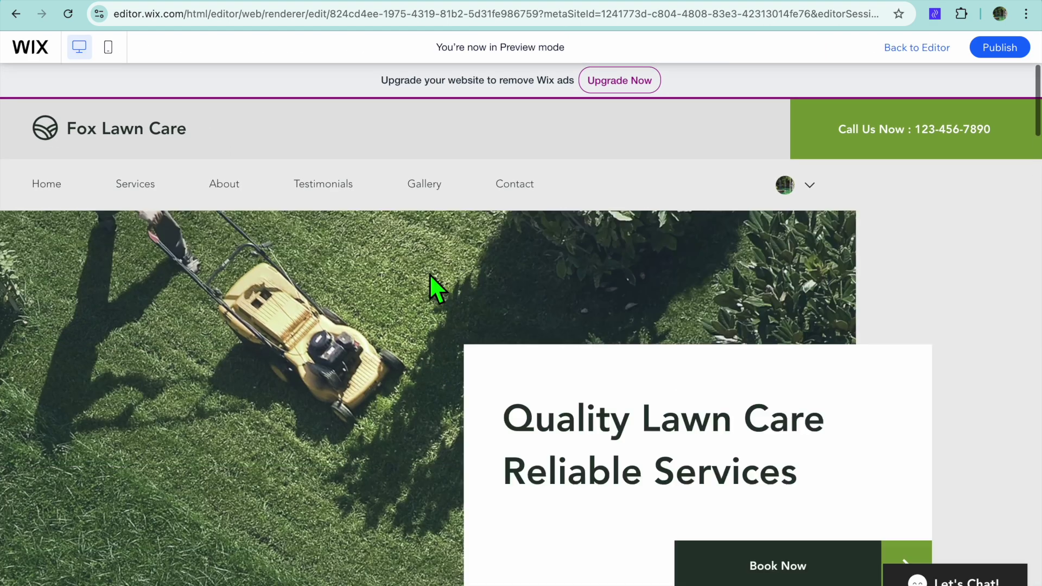
pyautogui.scroll(-2, 428, 274)
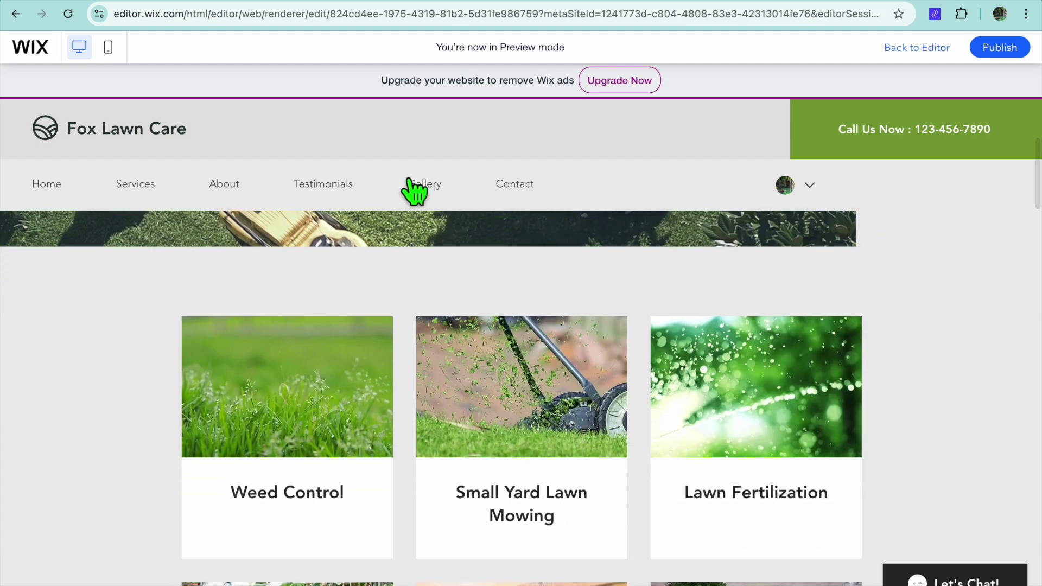
pyautogui.click(415, 187)
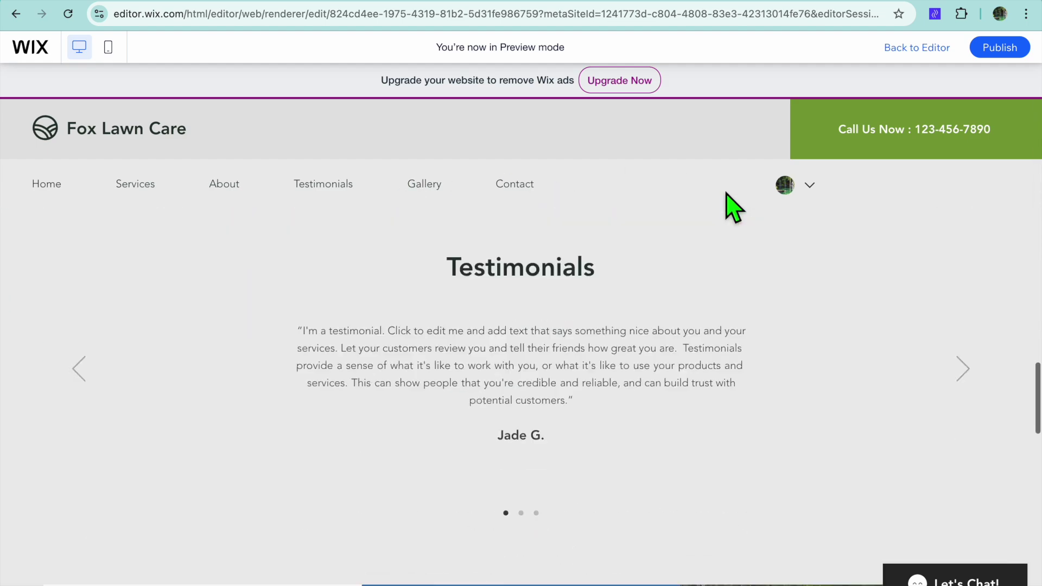